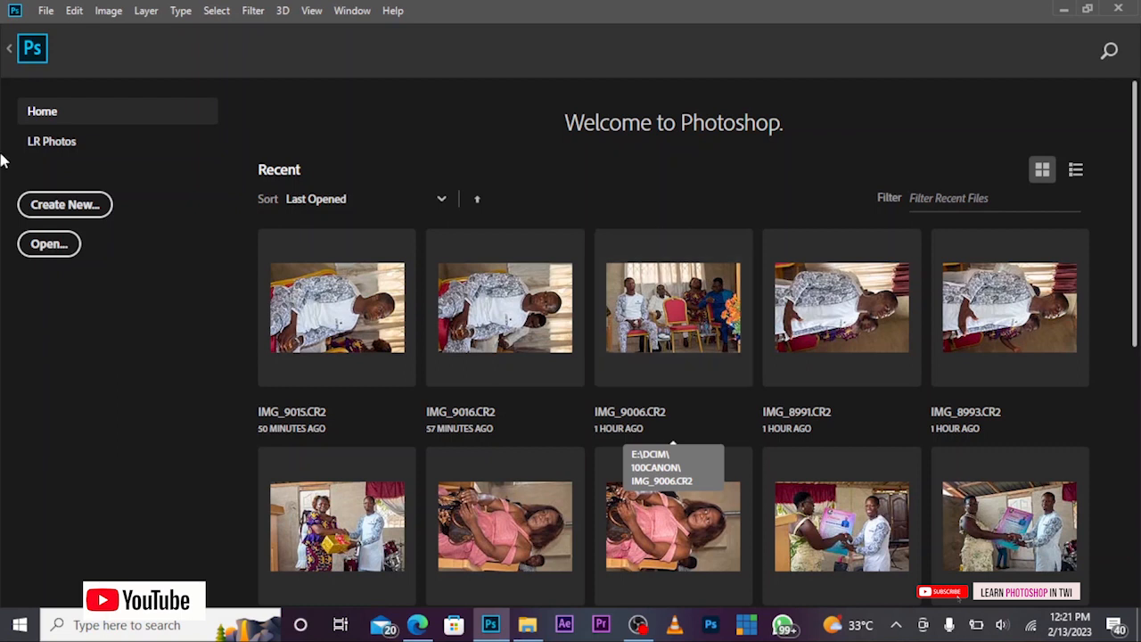
Start a new Print preset document at A3 size in landscape orientation
left_click(76, 205)
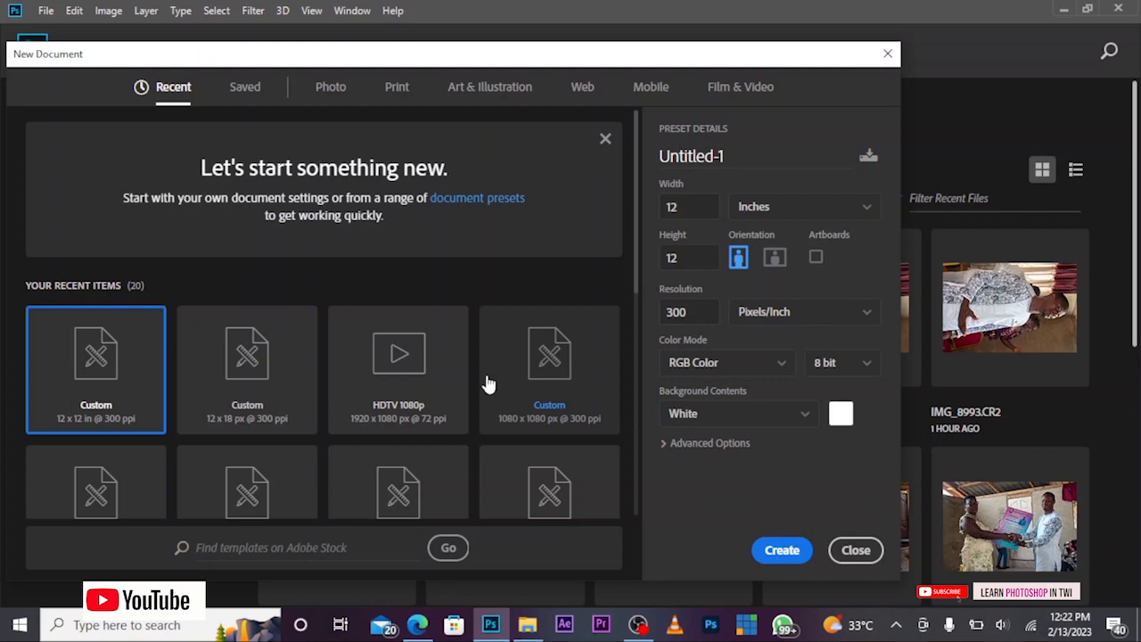
left_click(397, 89)
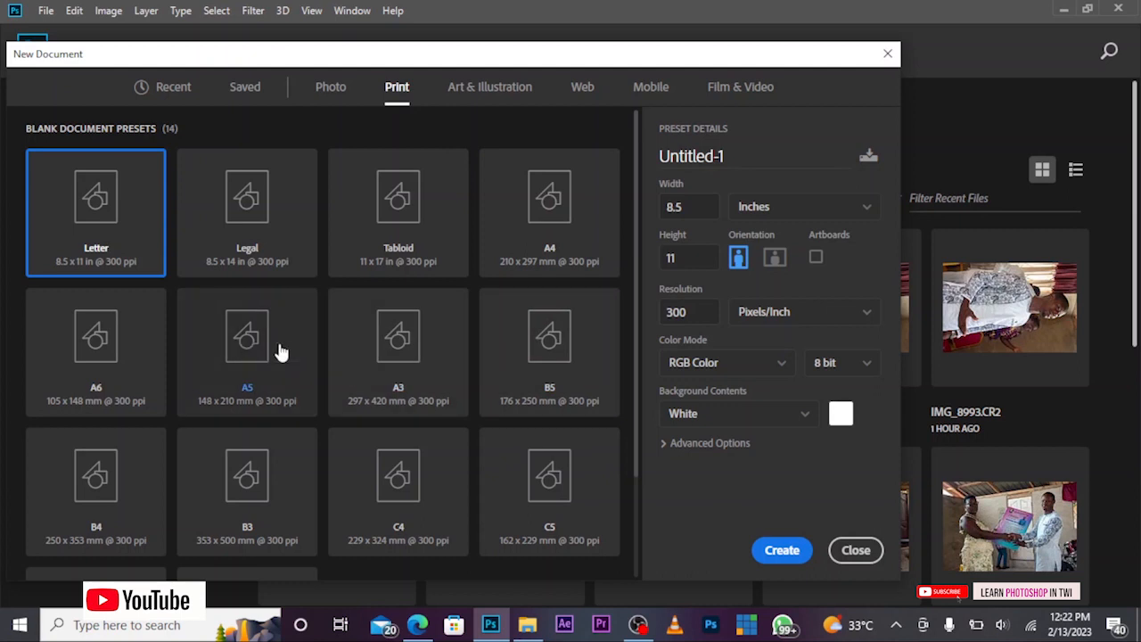
left_click(407, 344)
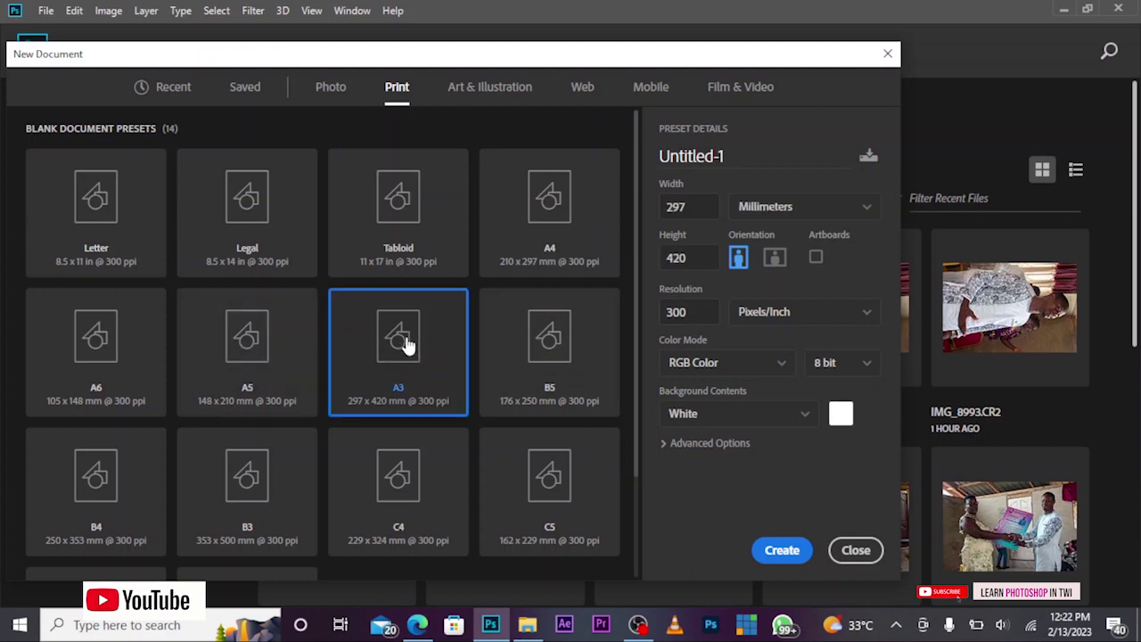
left_click(777, 258)
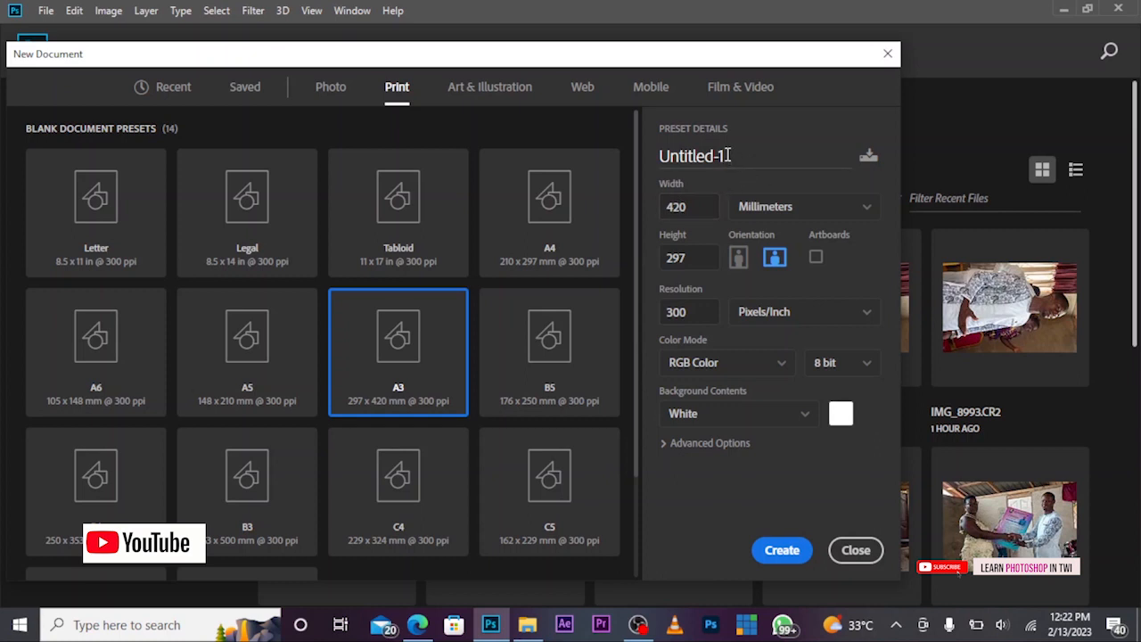
Name the document 'Wall Canvas Art' and create it with a white background
left_click_drag(726, 155, 655, 170)
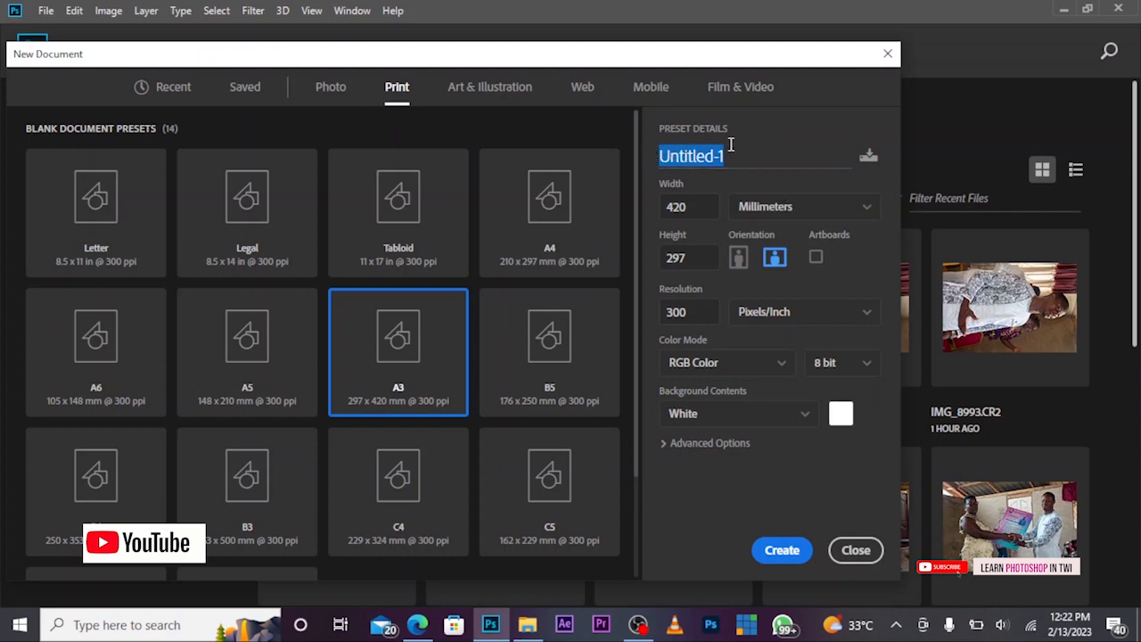
type("Wall Canvas Art")
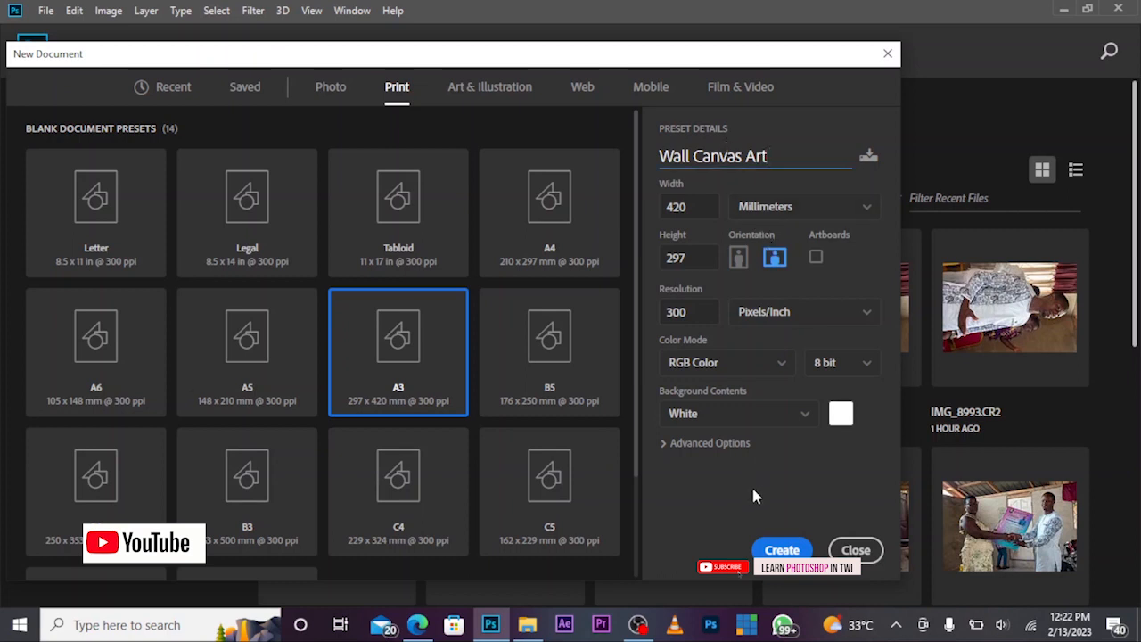
left_click(789, 552)
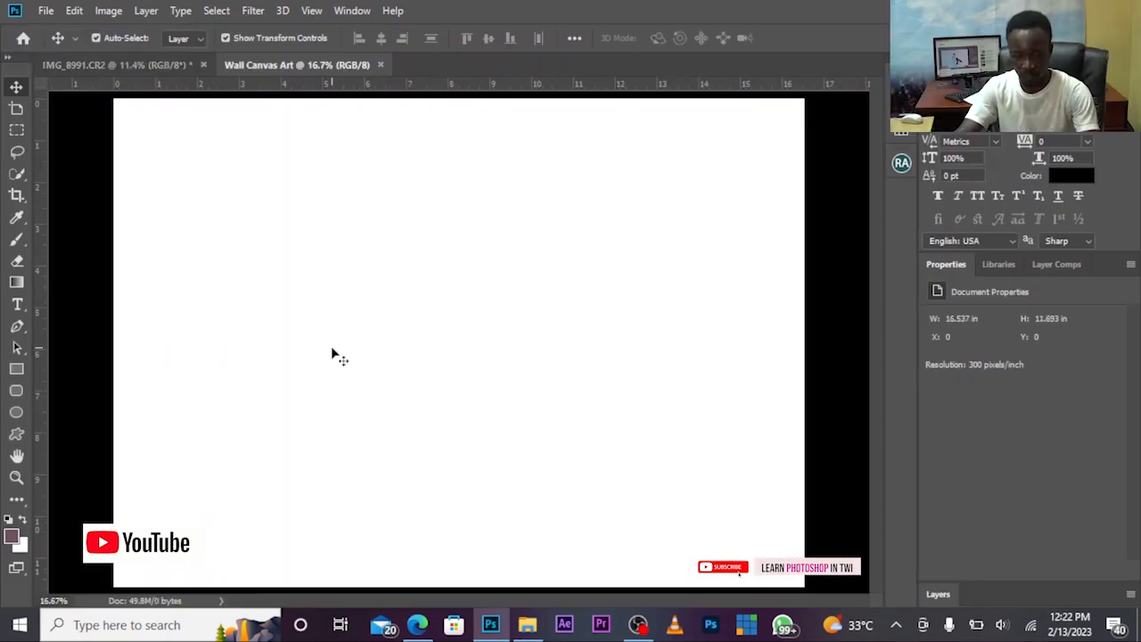
scroll(484, 331, "down", 3)
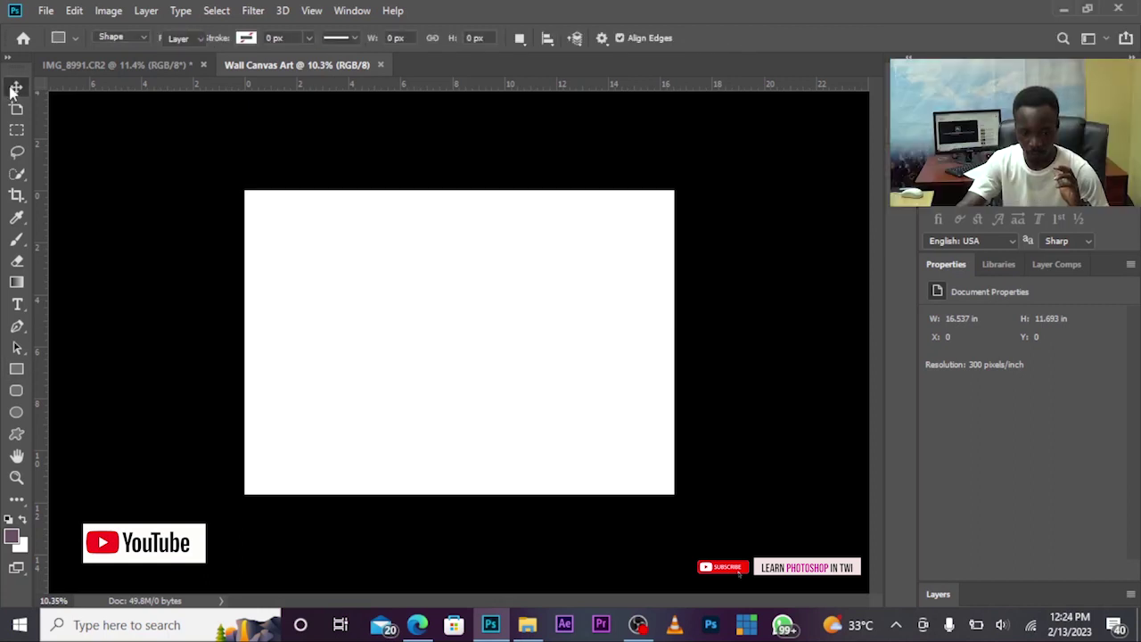
Draw a tall mauve rectangle on the left of the page and move it slightly upward
left_click(16, 86)
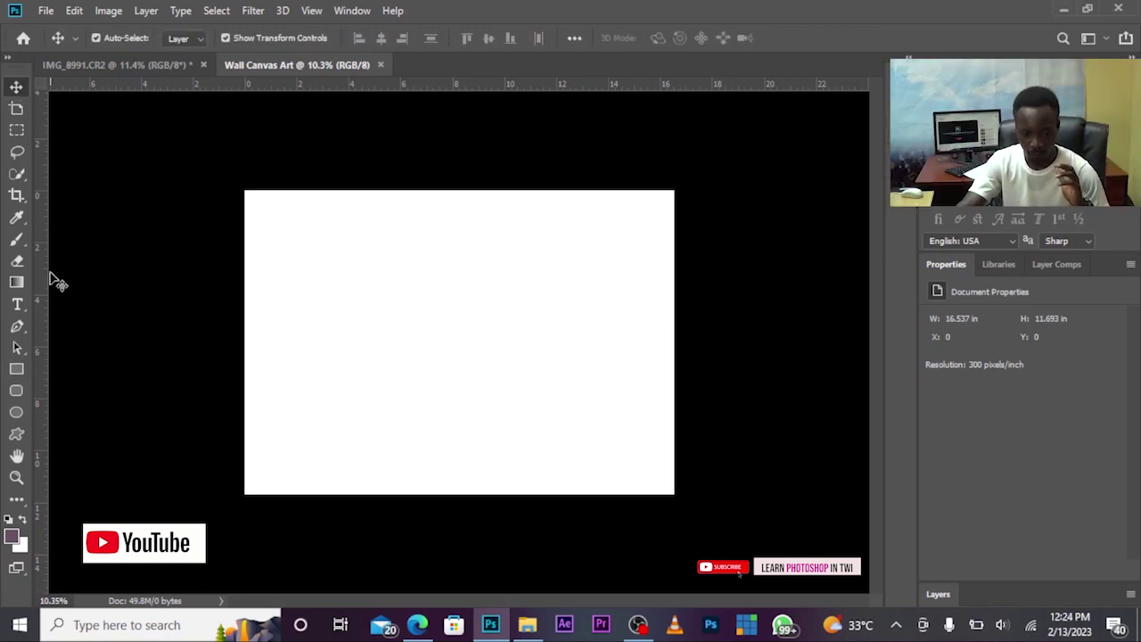
left_click(17, 369)
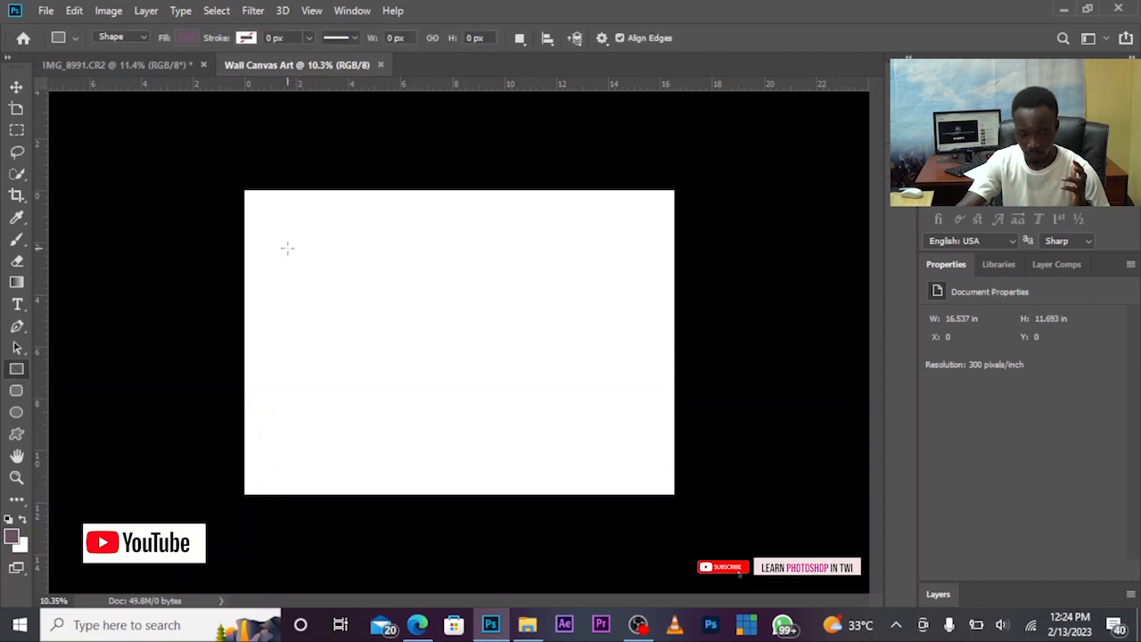
left_click_drag(281, 244, 392, 466)
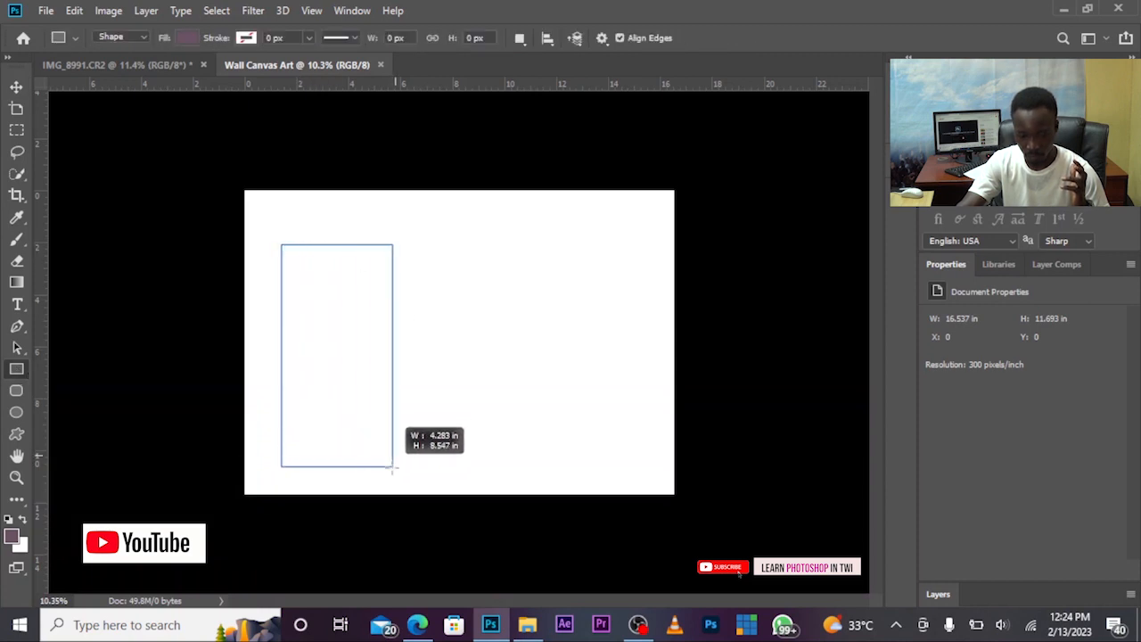
left_click_drag(392, 466, 392, 466)
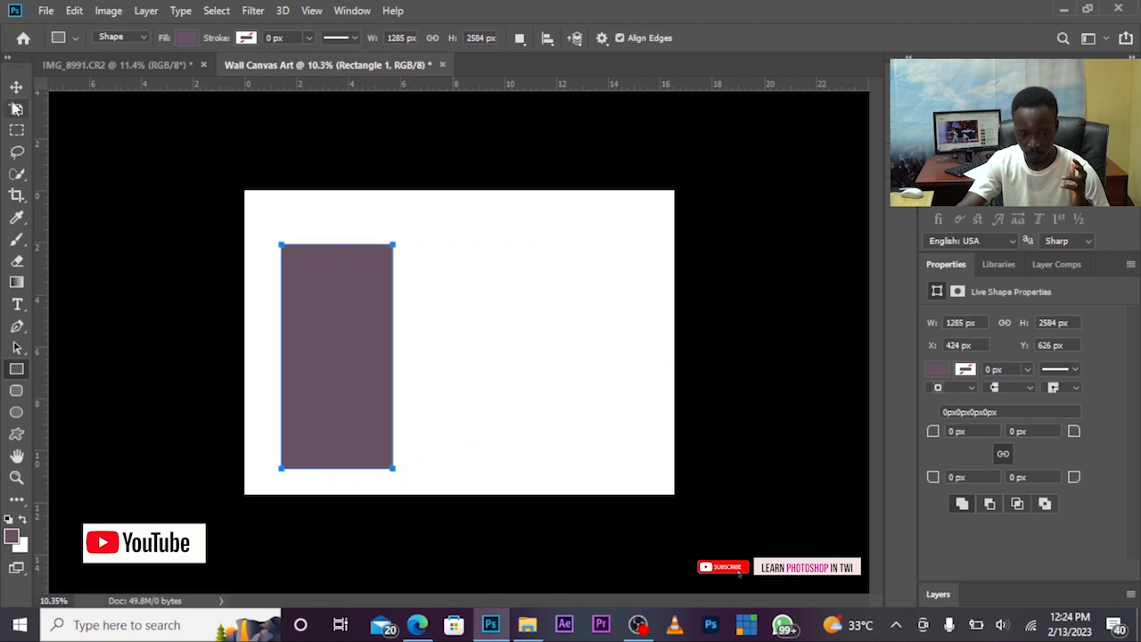
left_click(16, 87)
left_click_drag(344, 328, 338, 314)
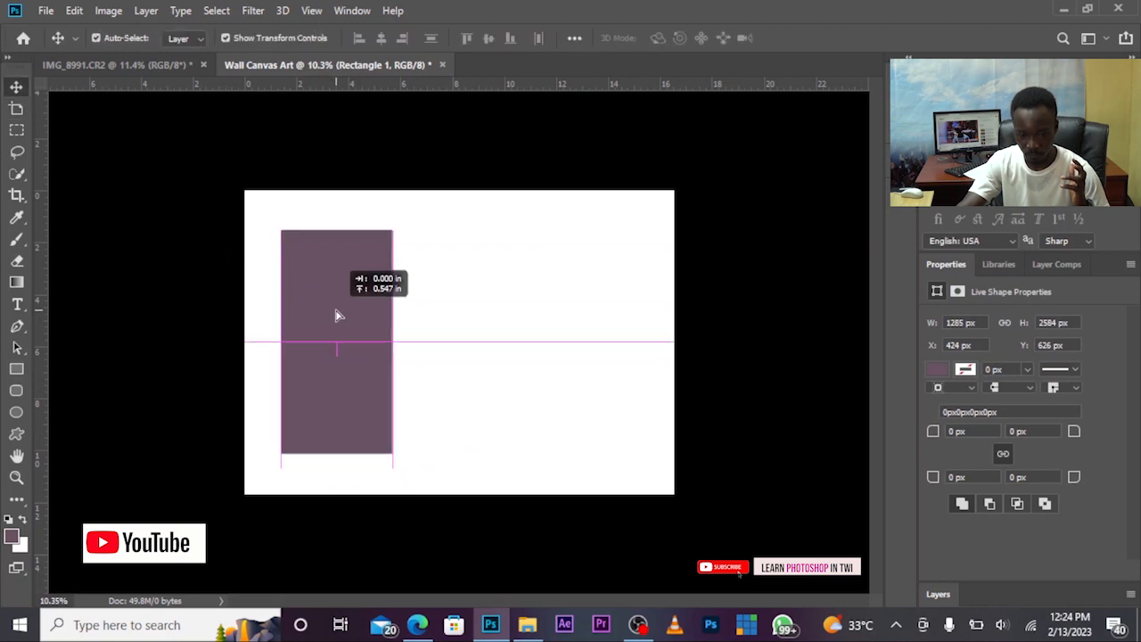
left_click_drag(339, 315, 334, 317)
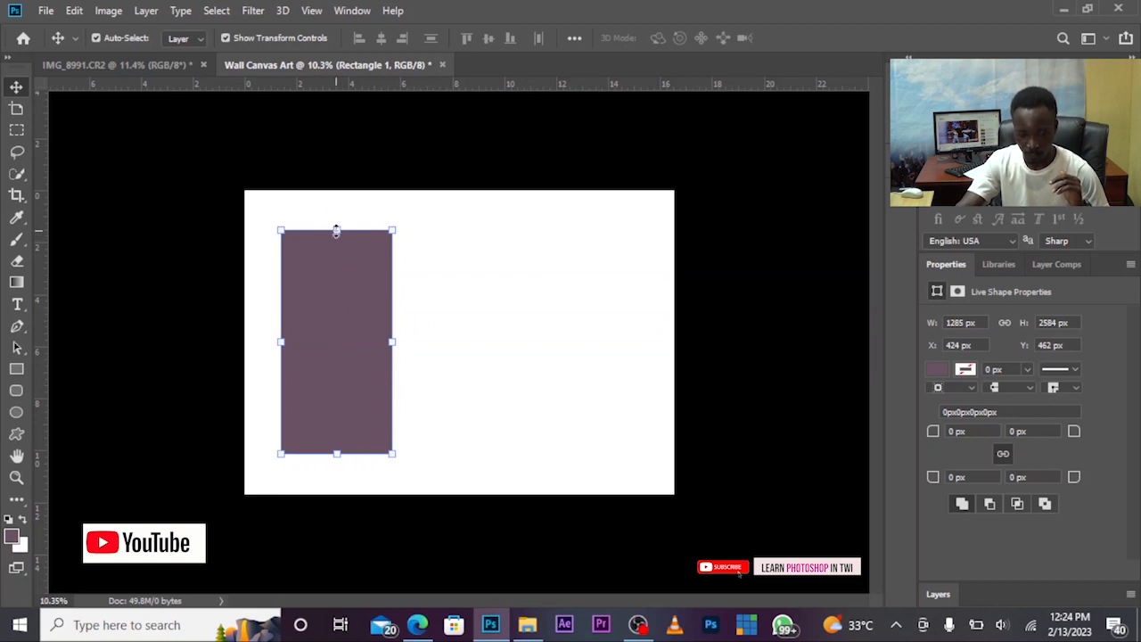
Resize the rectangle narrower and shorter from the top, then commit the transform
left_click_drag(337, 253, 337, 276)
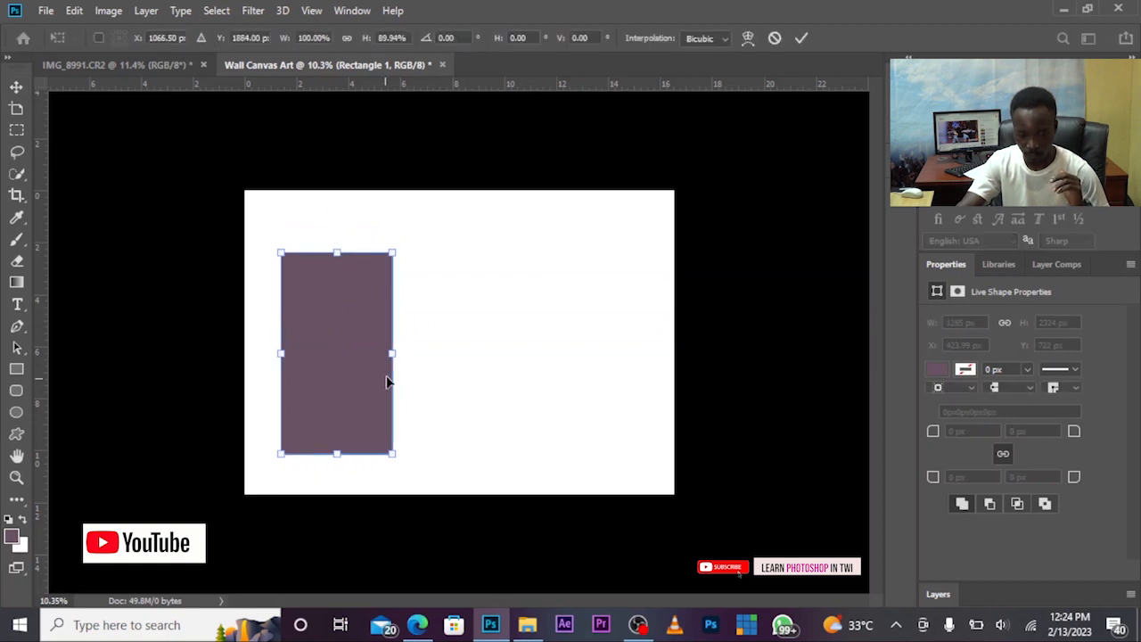
left_click_drag(392, 353, 358, 354)
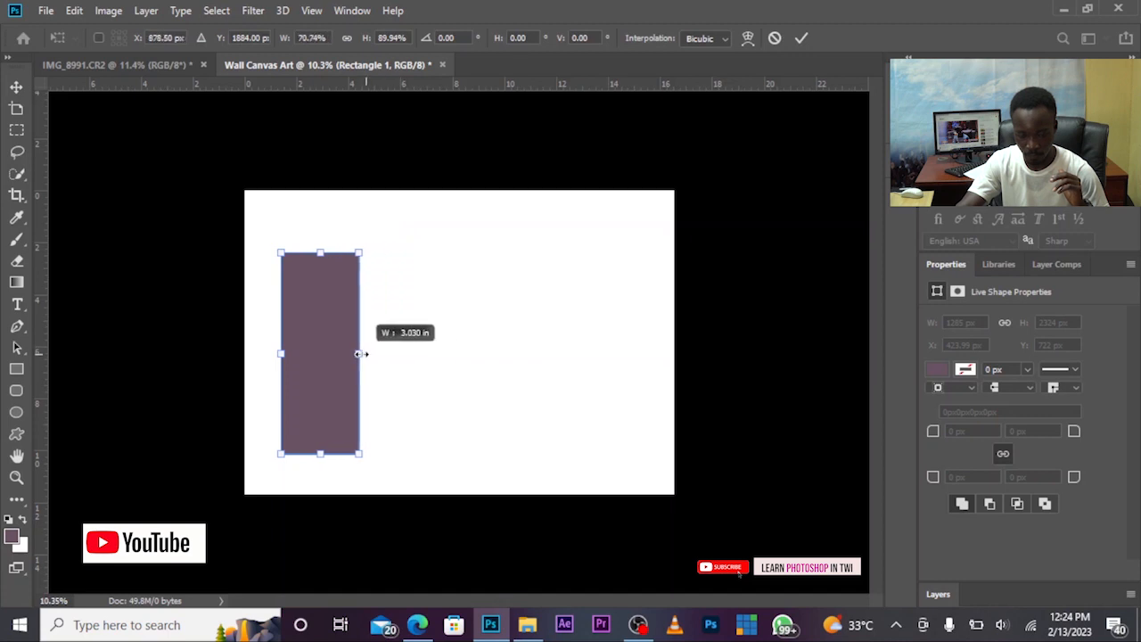
left_click_drag(317, 252, 318, 264)
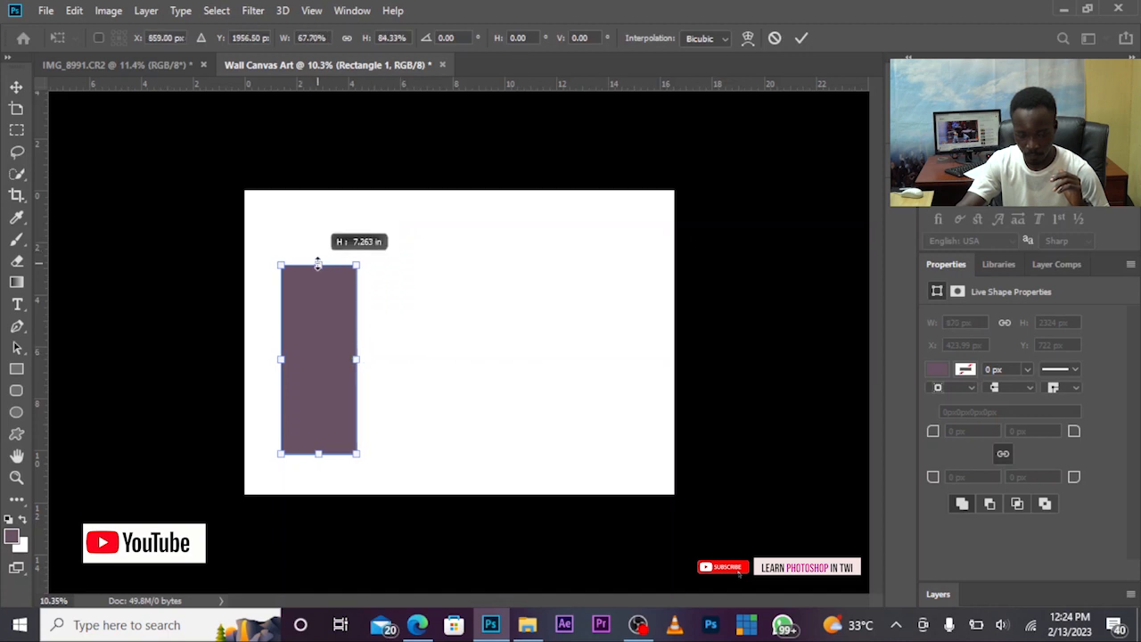
left_click_drag(326, 351, 328, 342)
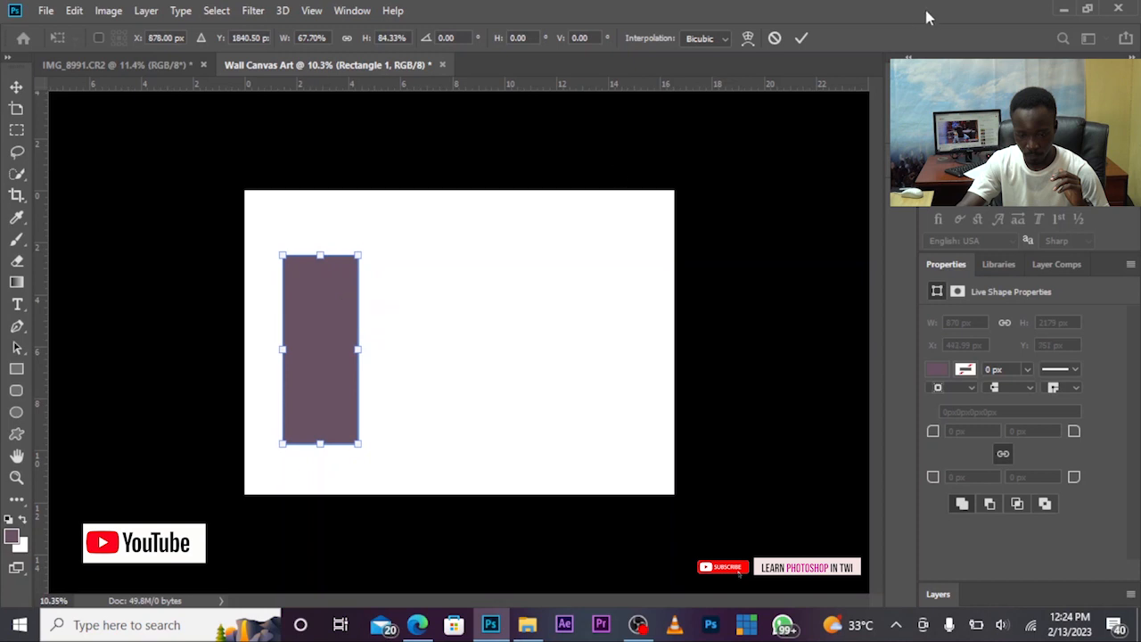
left_click(800, 39)
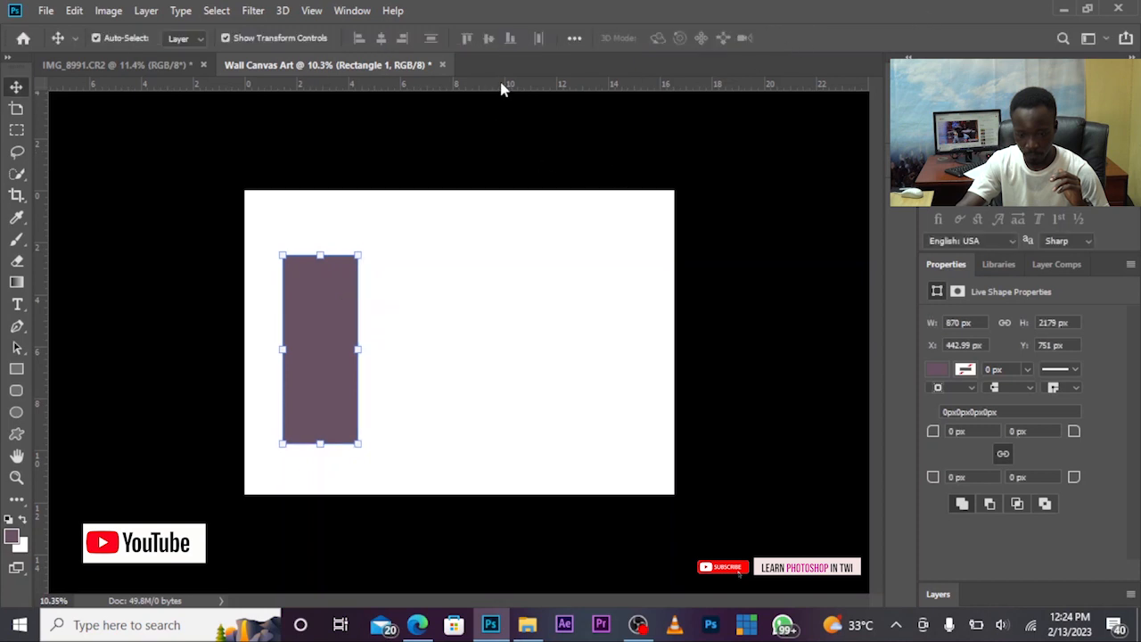
Add guides at the rectangle's top and bottom edges and centre the rectangle on the page
left_click_drag(503, 87, 517, 255)
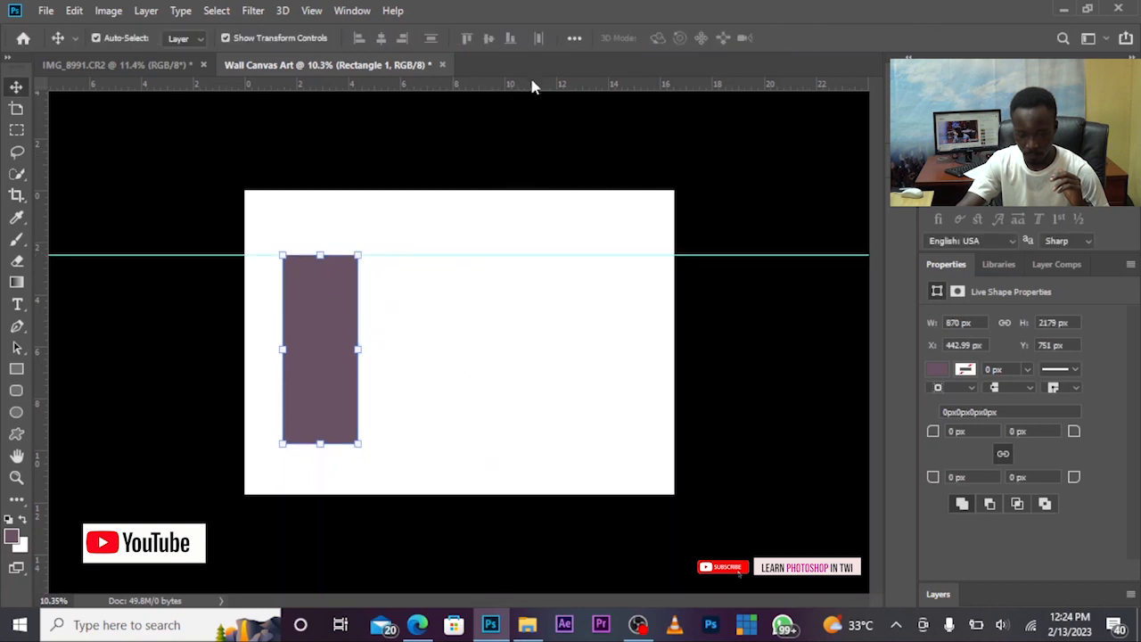
left_click_drag(532, 86, 517, 442)
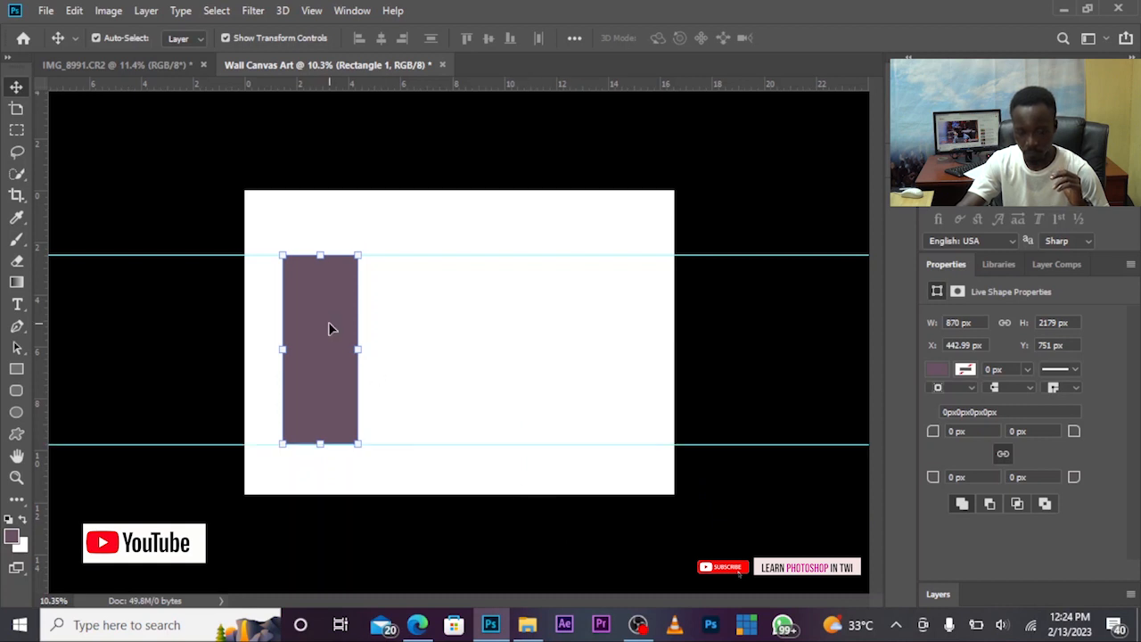
key("ctrl+alt")
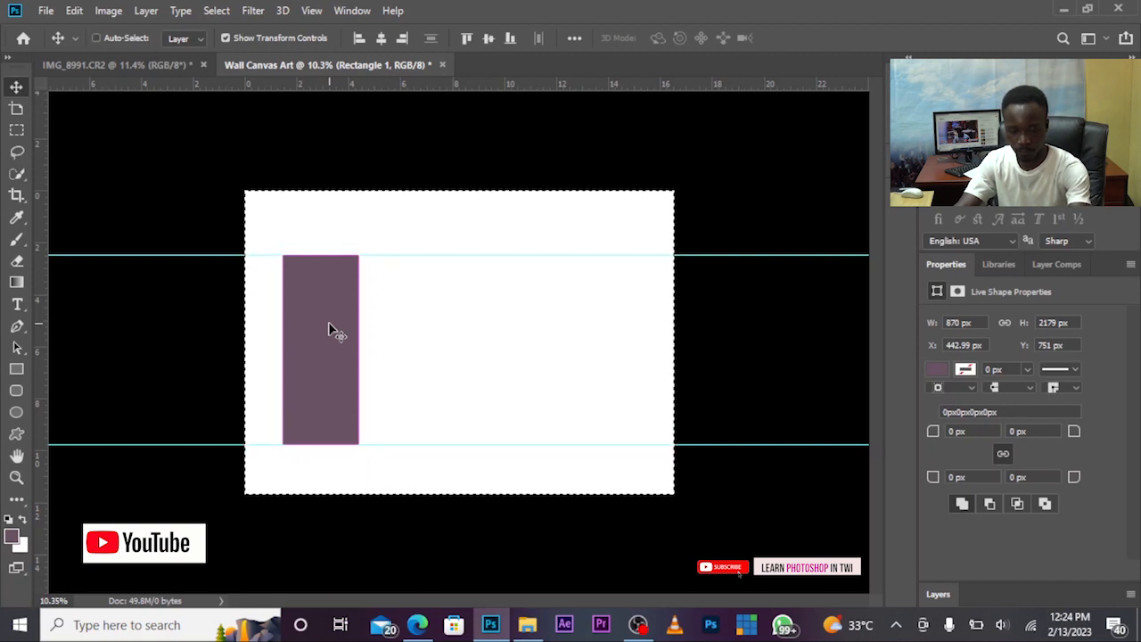
left_click(380, 38)
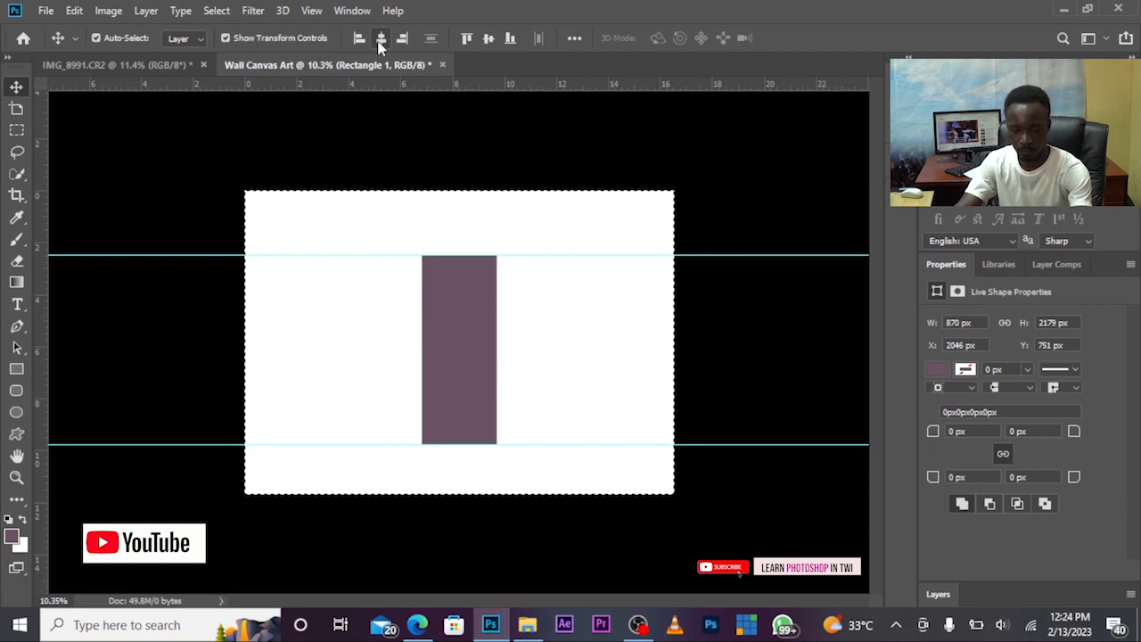
left_click(488, 39)
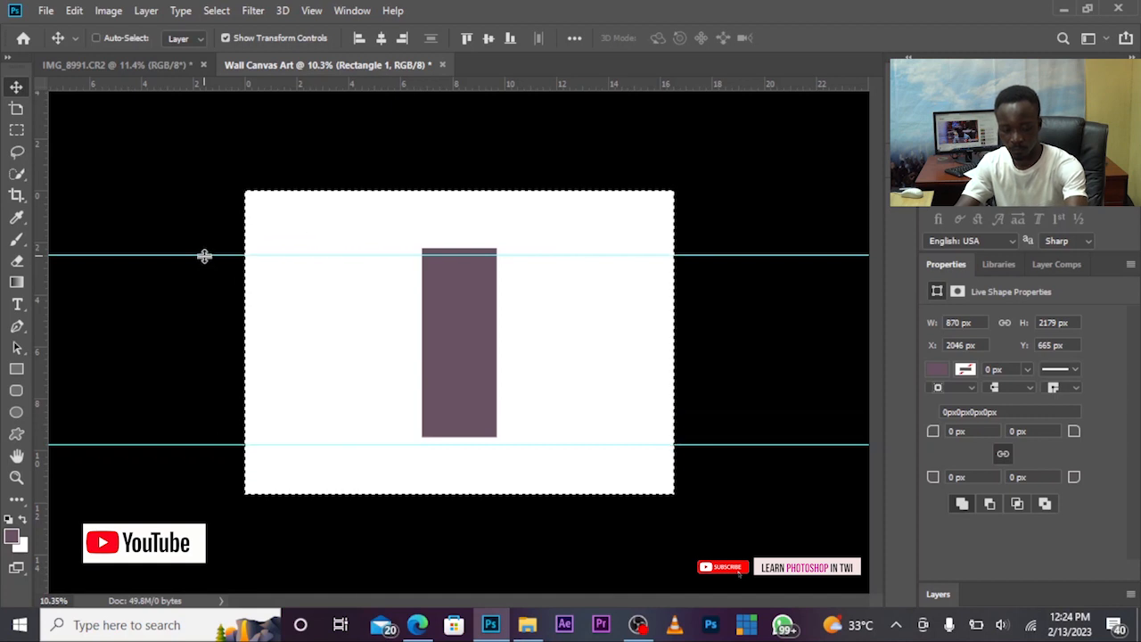
key("ctrl+d")
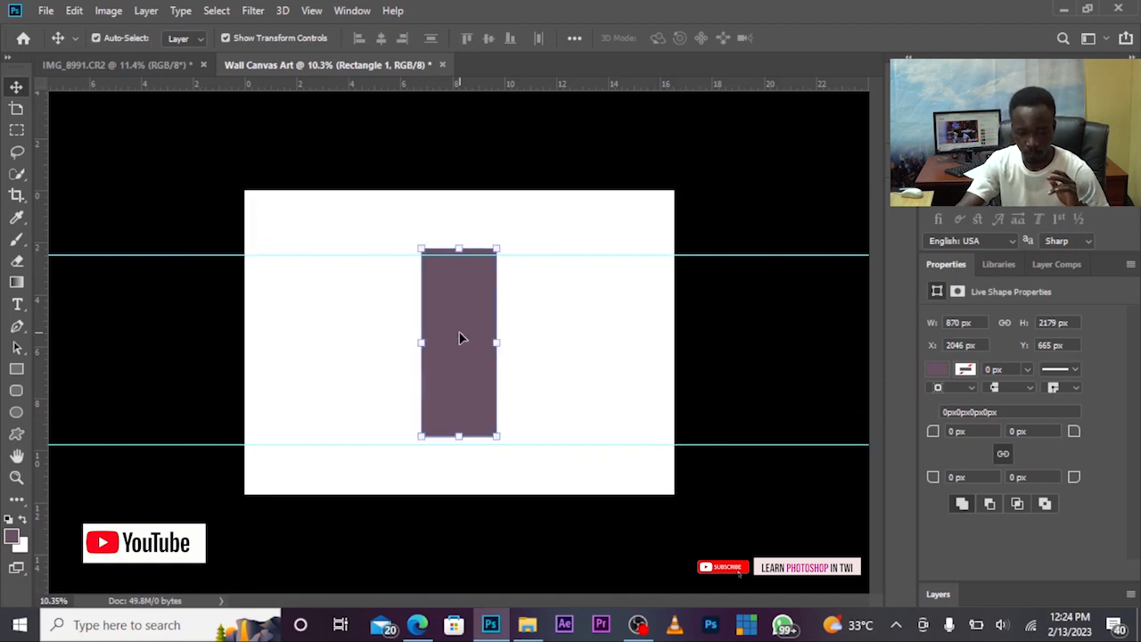
Re-align both guides to the rectangle's edges and move the rectangle toward the left side
left_click_drag(596, 444, 596, 437)
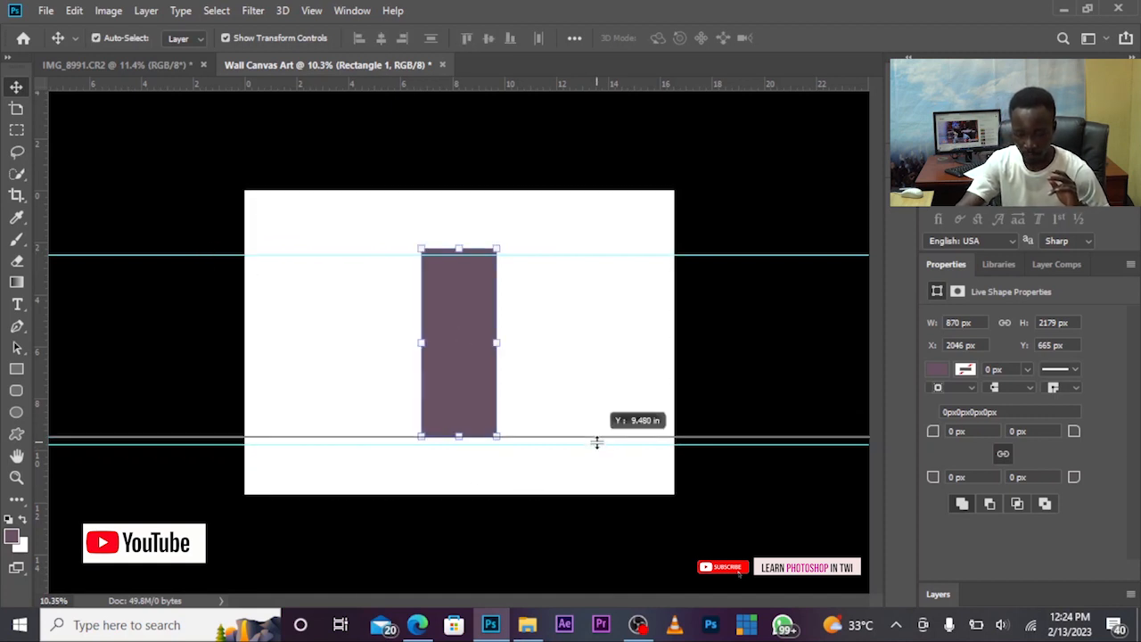
left_click_drag(534, 254, 534, 248)
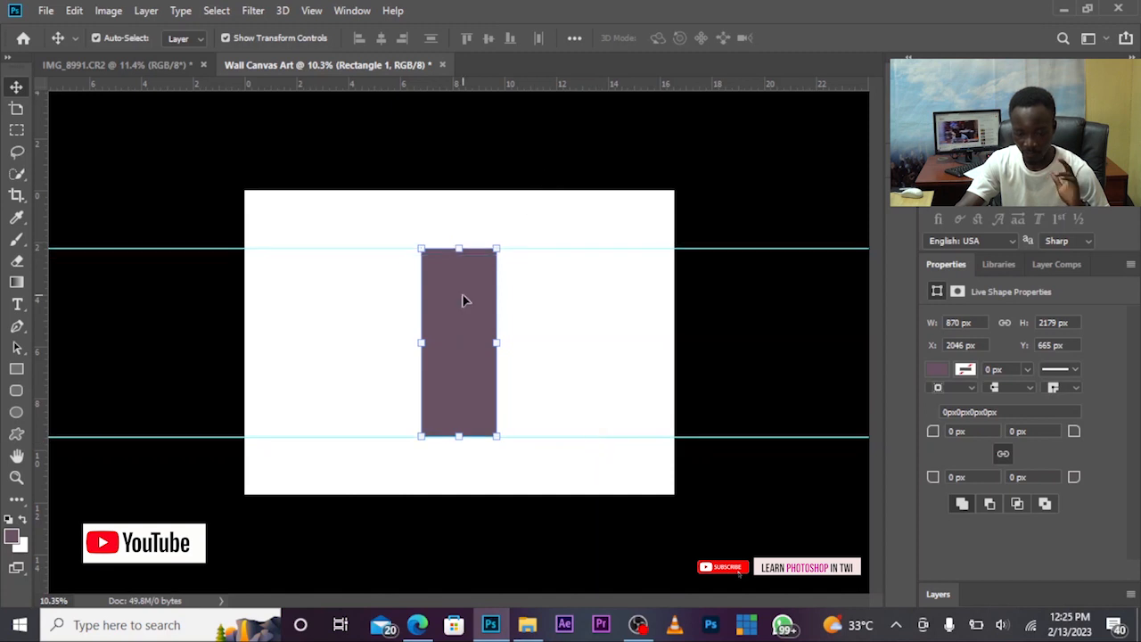
left_click_drag(462, 305, 341, 307)
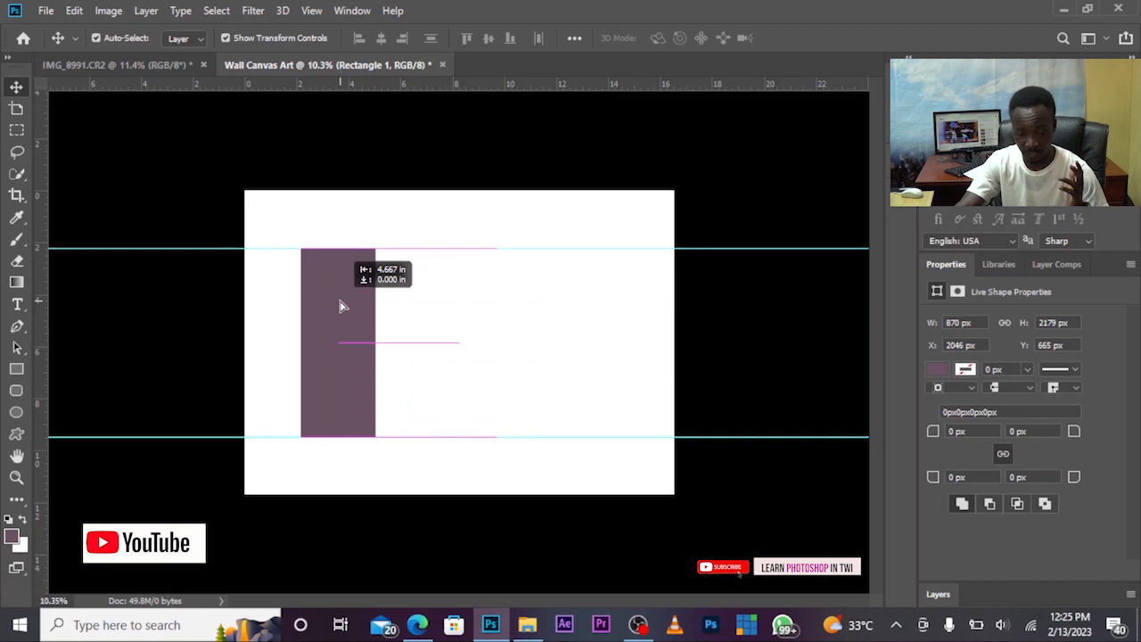
left_click_drag(341, 306, 339, 305)
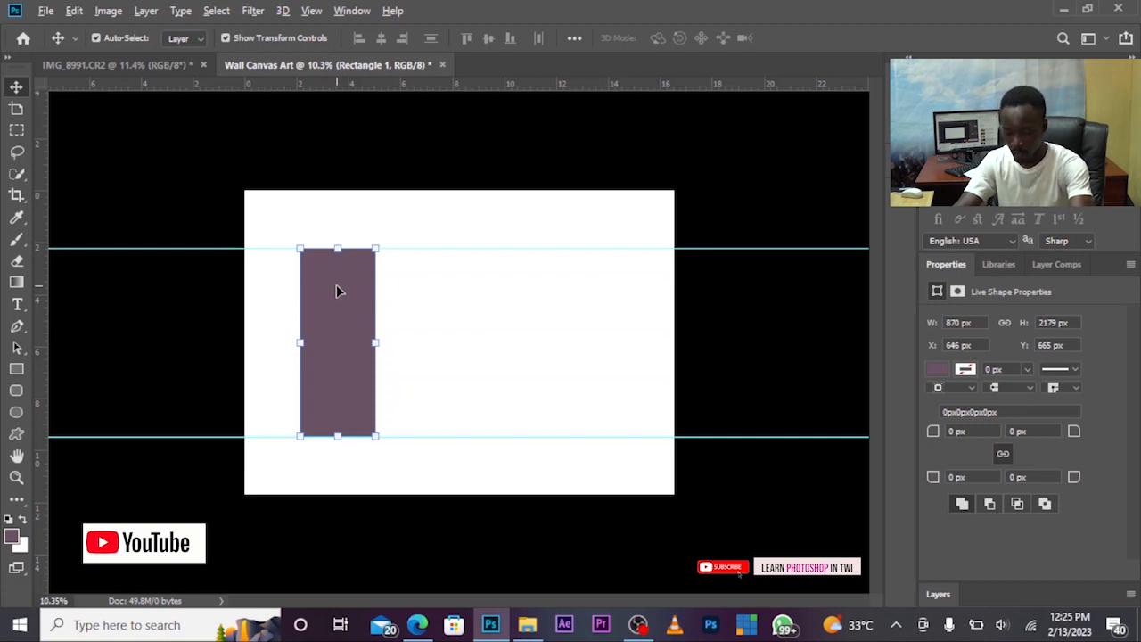
Duplicate the panel to its right and stretch the copy taller above and below the first
mouse_move(336, 290)
left_mouse_down()
mouse_move(498, 292)
mouse_move(434, 292)
left_mouse_up()
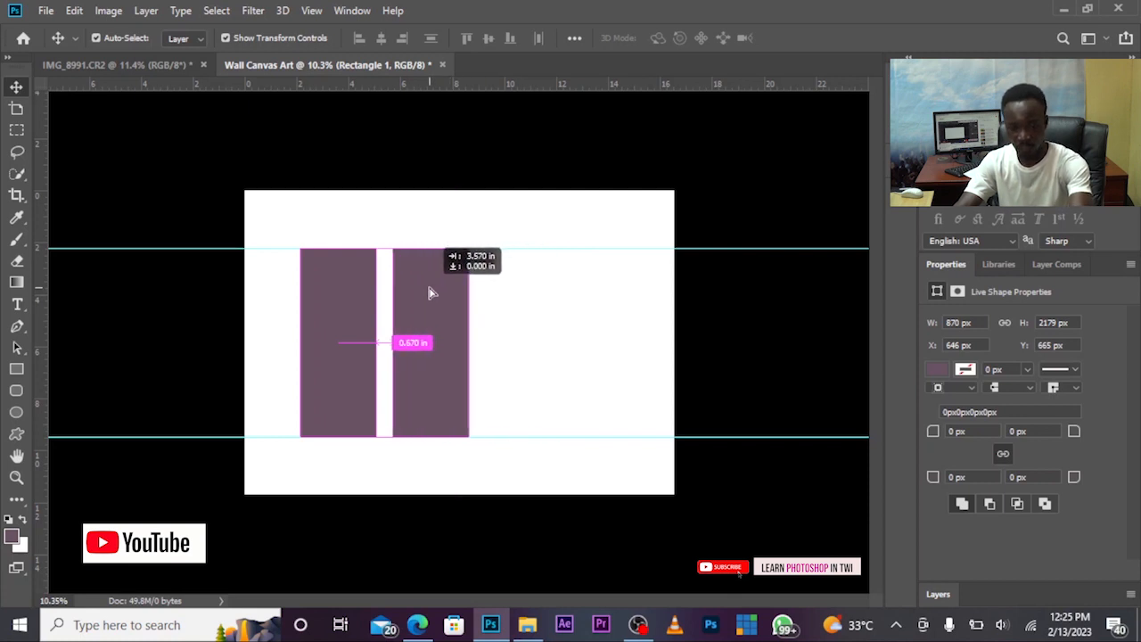
left_click_drag(434, 292, 417, 296)
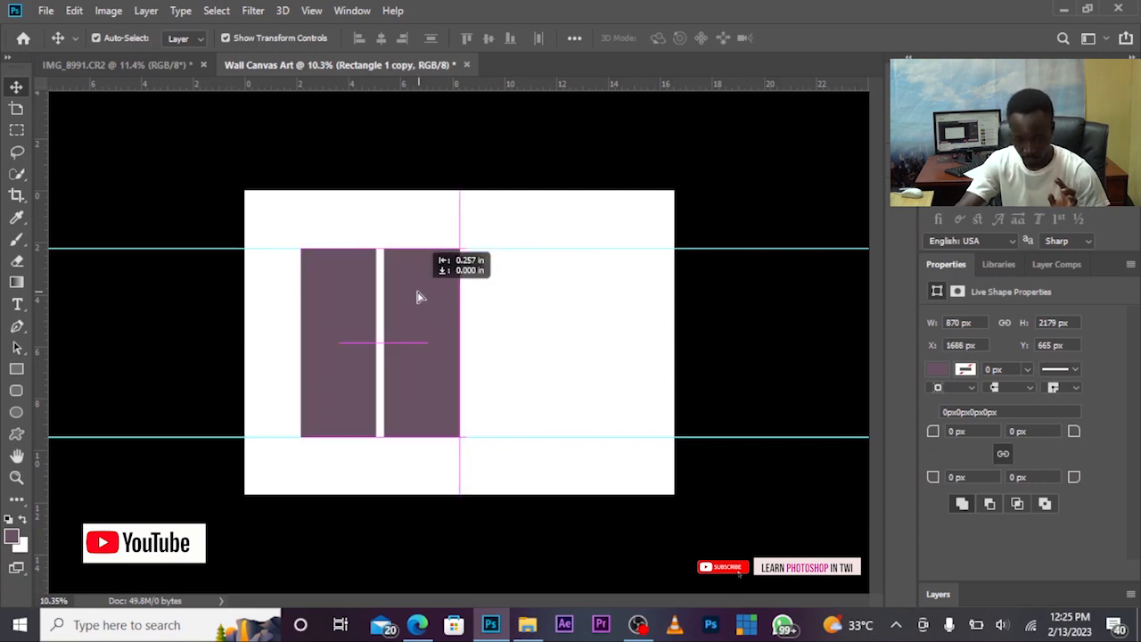
key("shift+Left")
key("shift+Left")
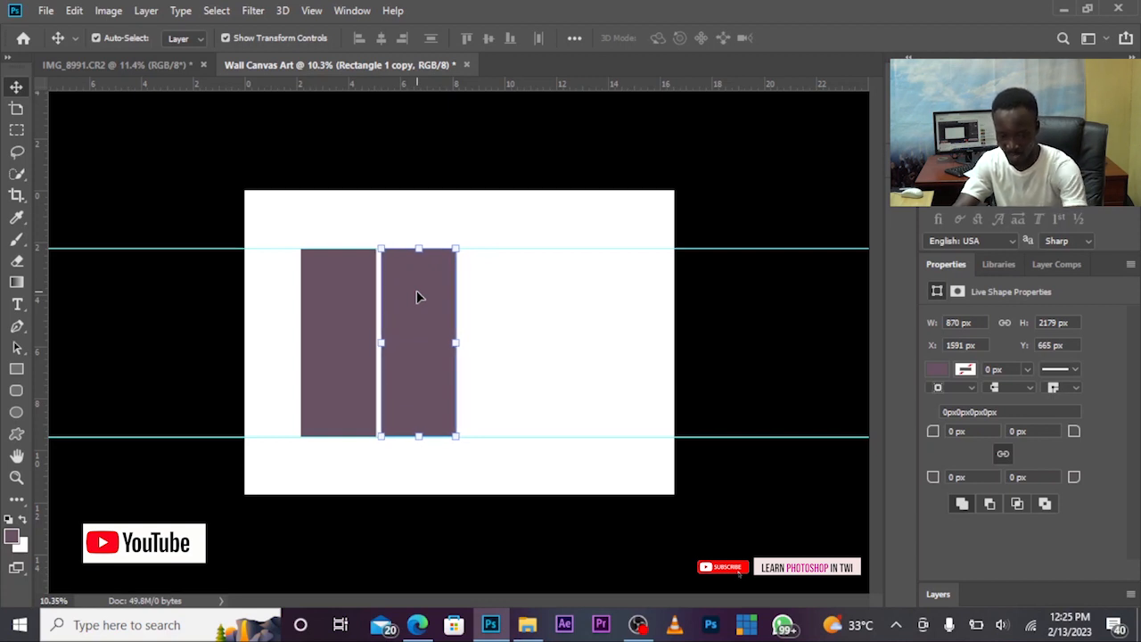
key("shift+Left")
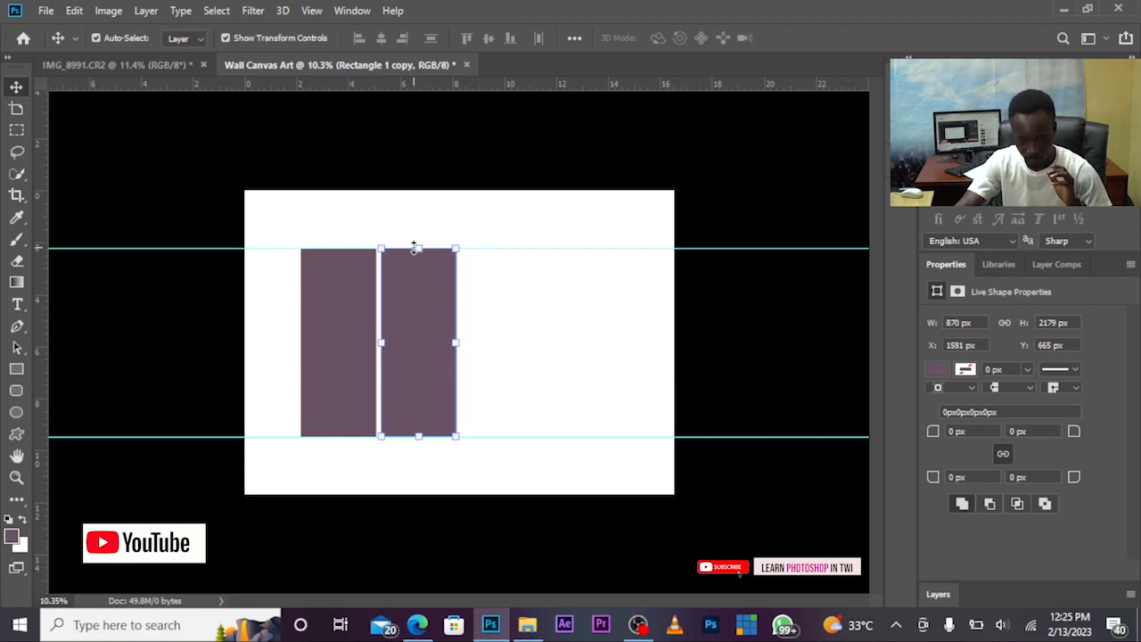
left_click_drag(414, 248, 417, 235)
left_click_drag(418, 437, 418, 449)
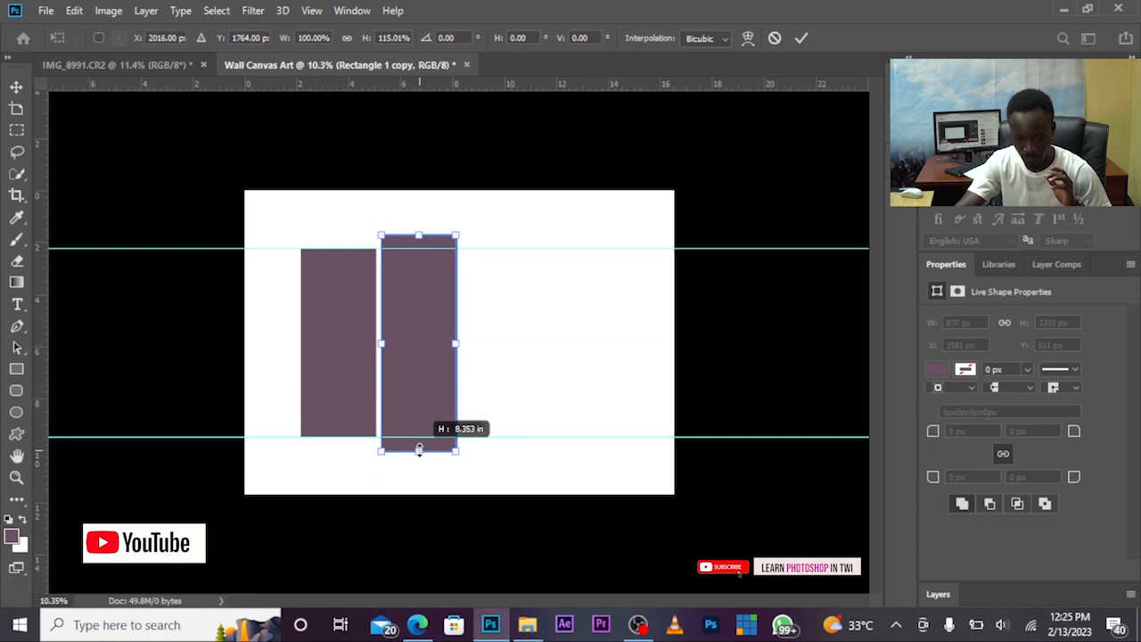
left_click_drag(419, 448, 415, 450)
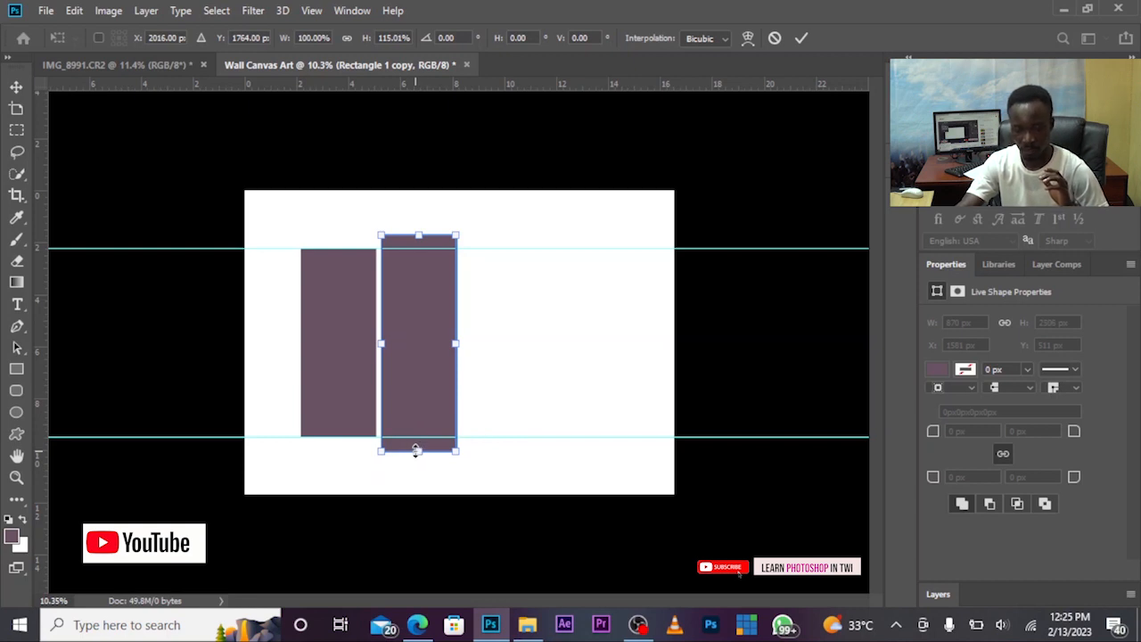
left_click(798, 37)
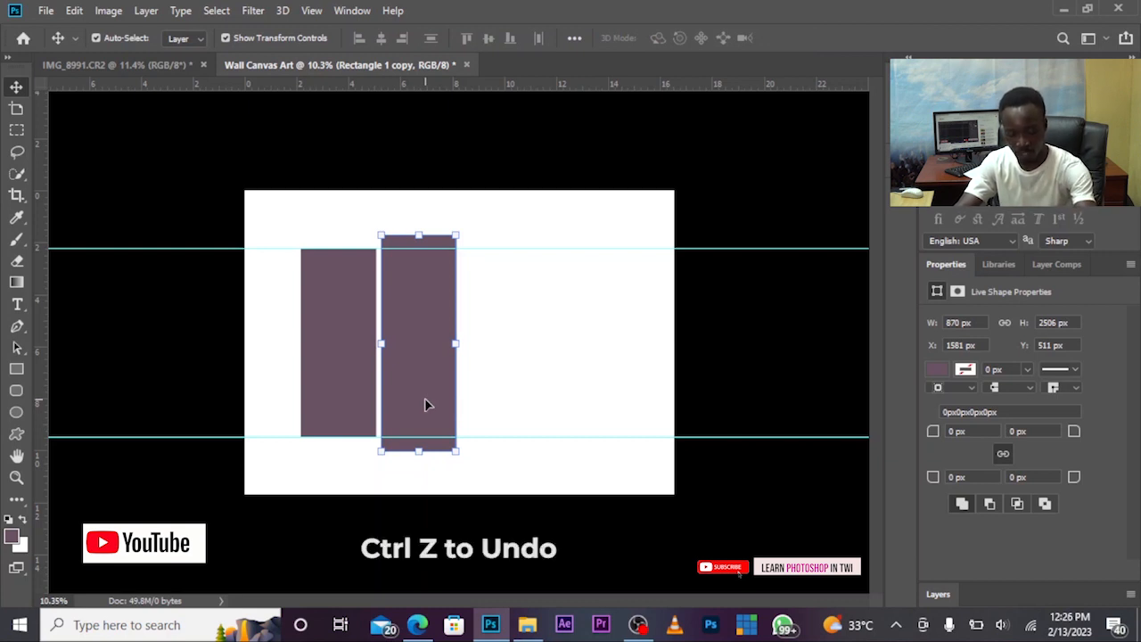
Duplicate again for a third panel and make it taller still than the second
left_click_drag(425, 404, 508, 402)
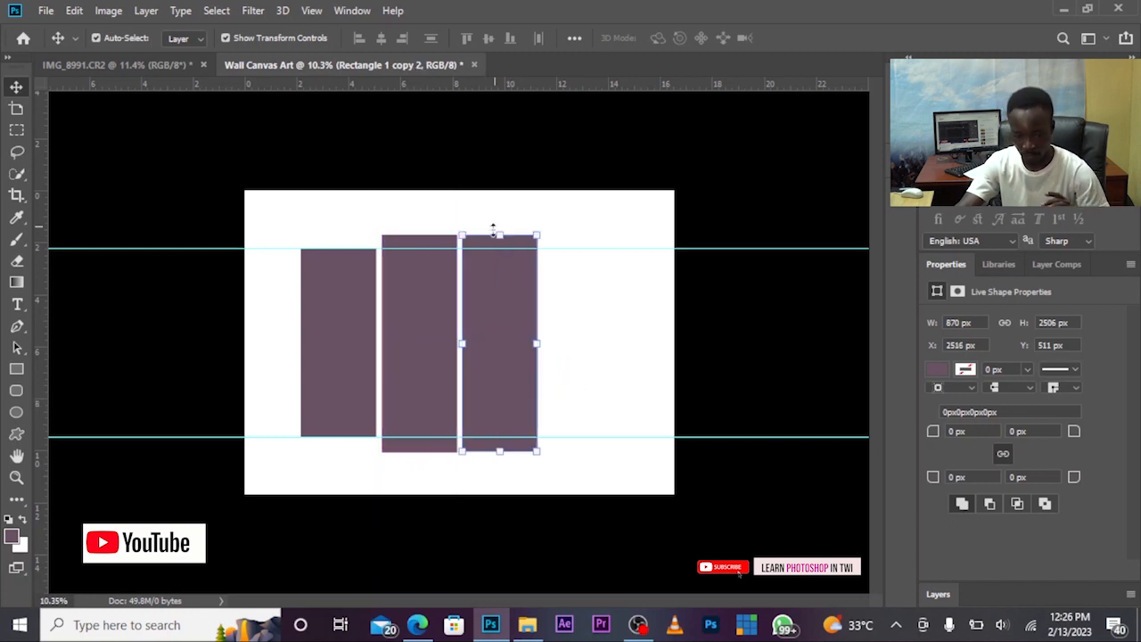
key("ctrl+t")
left_click_drag(499, 235, 500, 222)
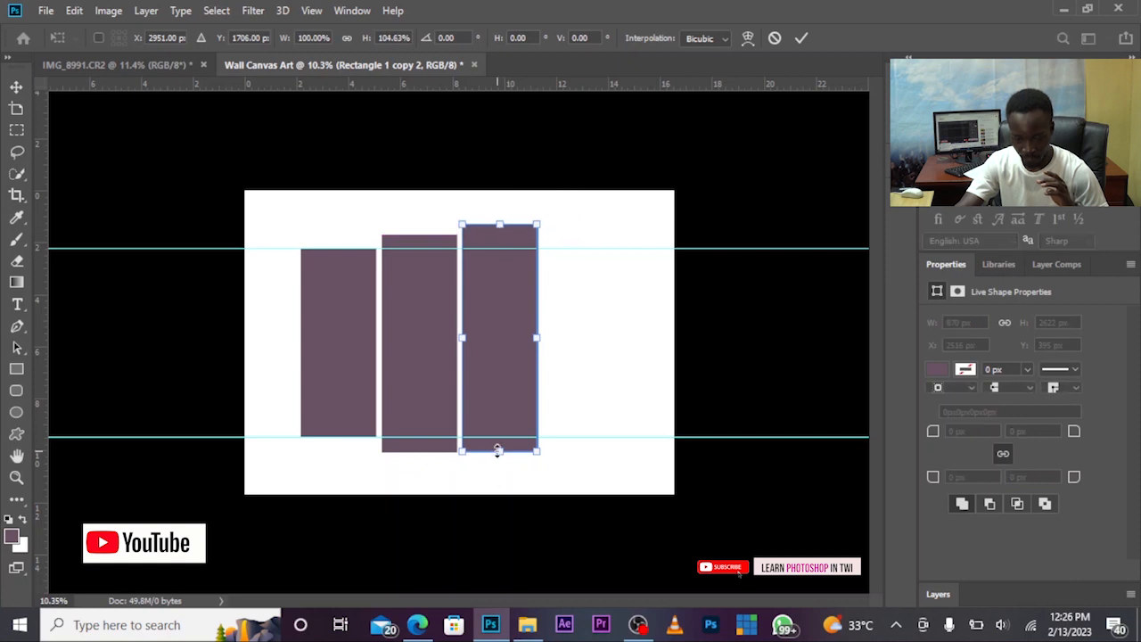
left_click_drag(498, 450, 499, 467)
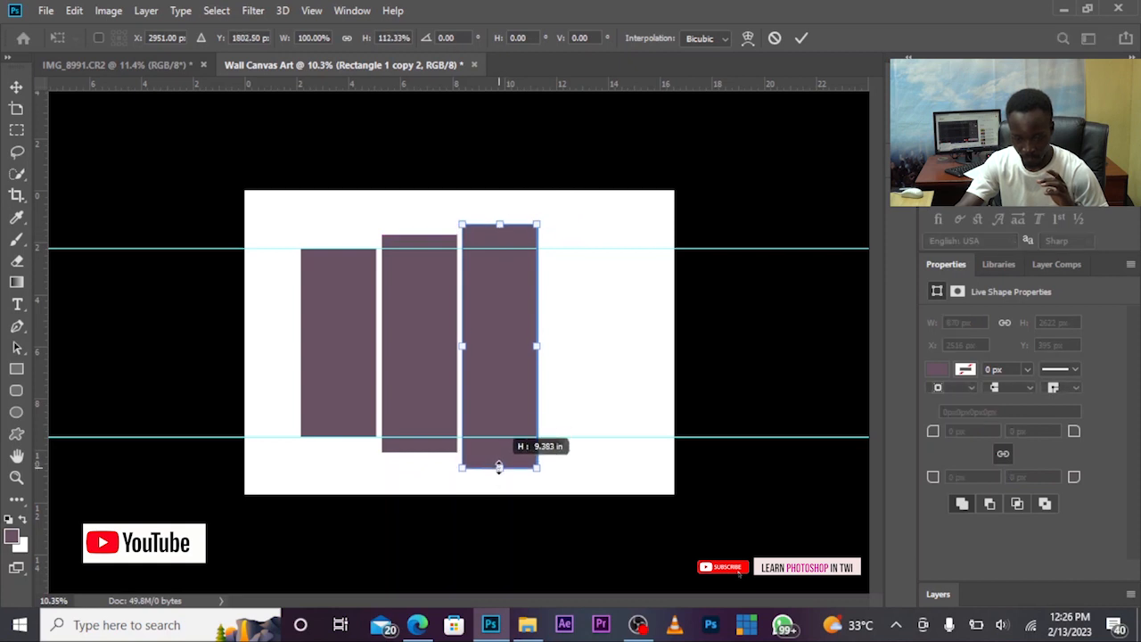
left_click_drag(499, 466, 499, 463)
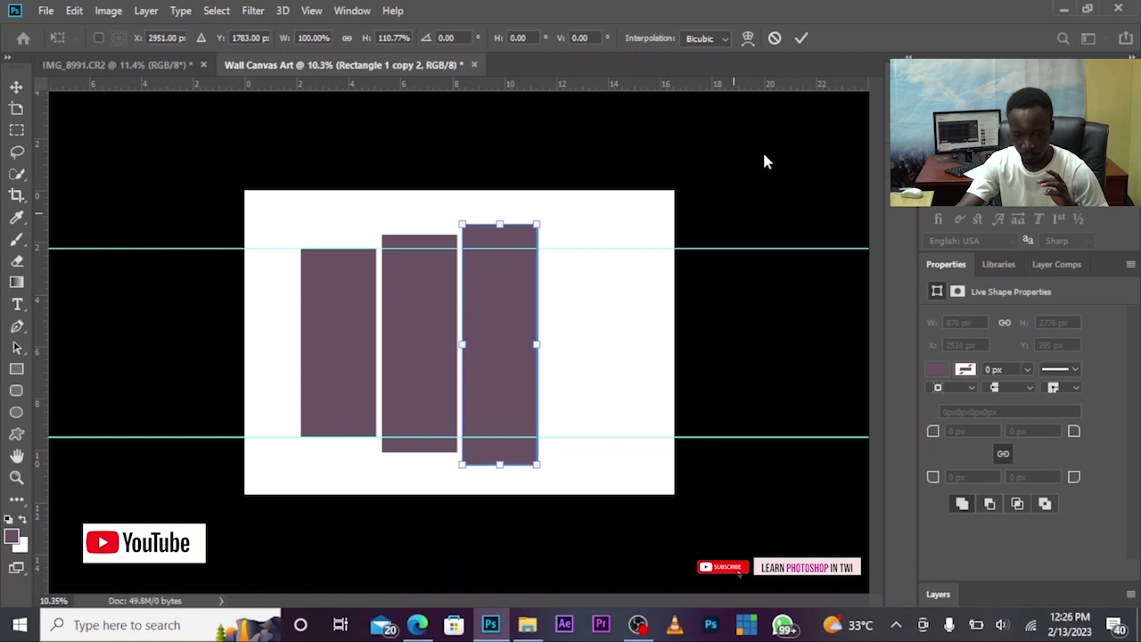
left_click(802, 40)
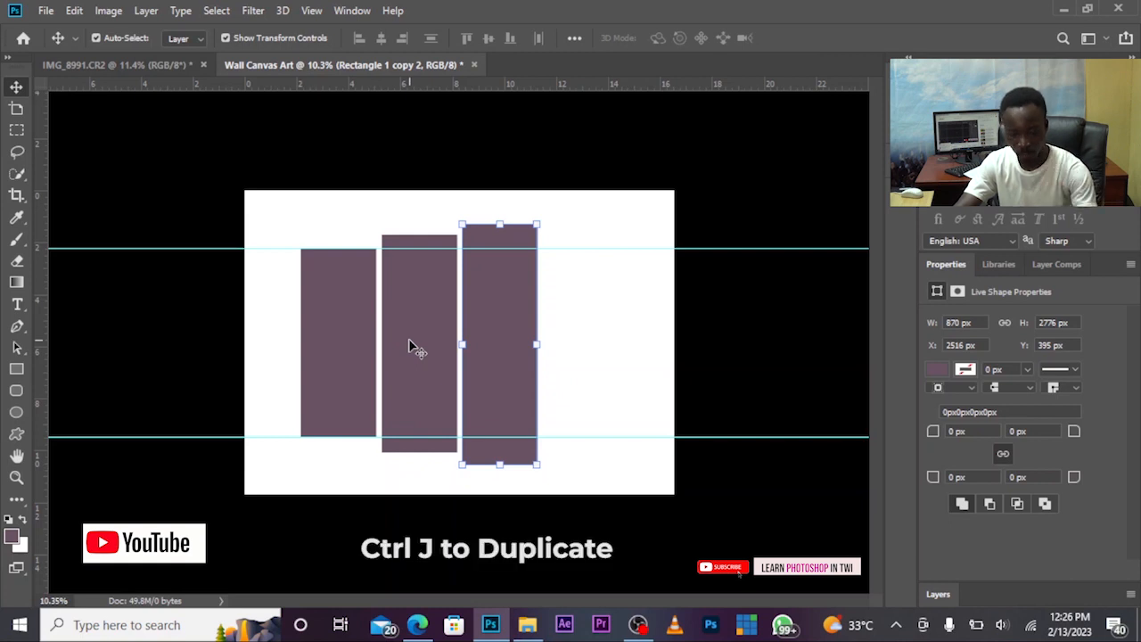
Copy the second panel to the right of the third and heighten the middle panel to be tallest
left_click(411, 345)
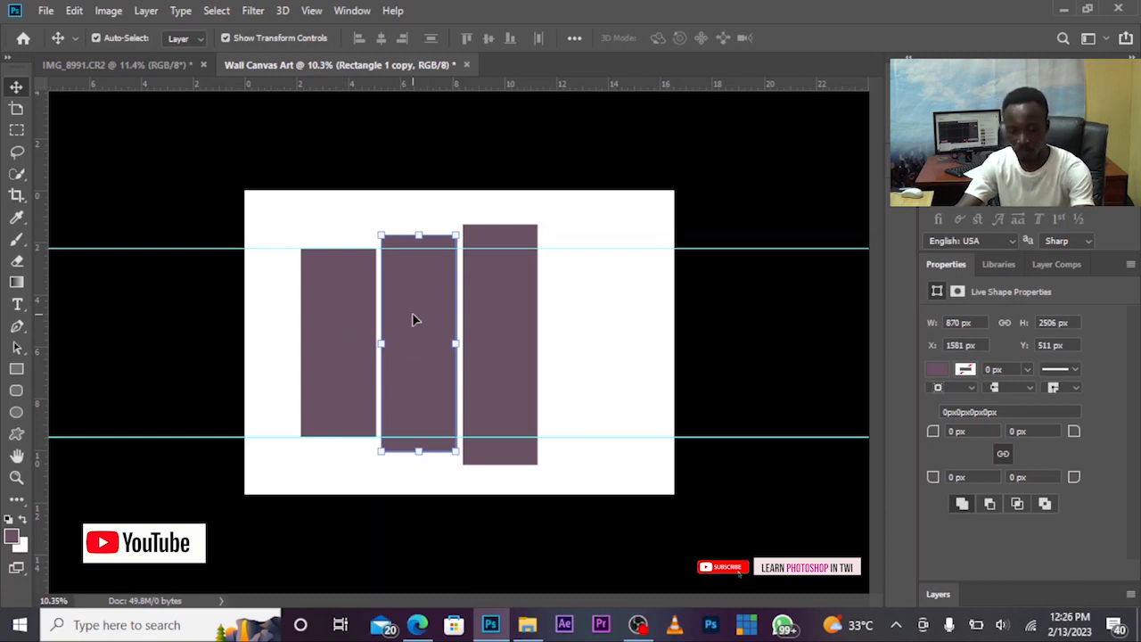
left_click_drag(413, 319, 584, 319)
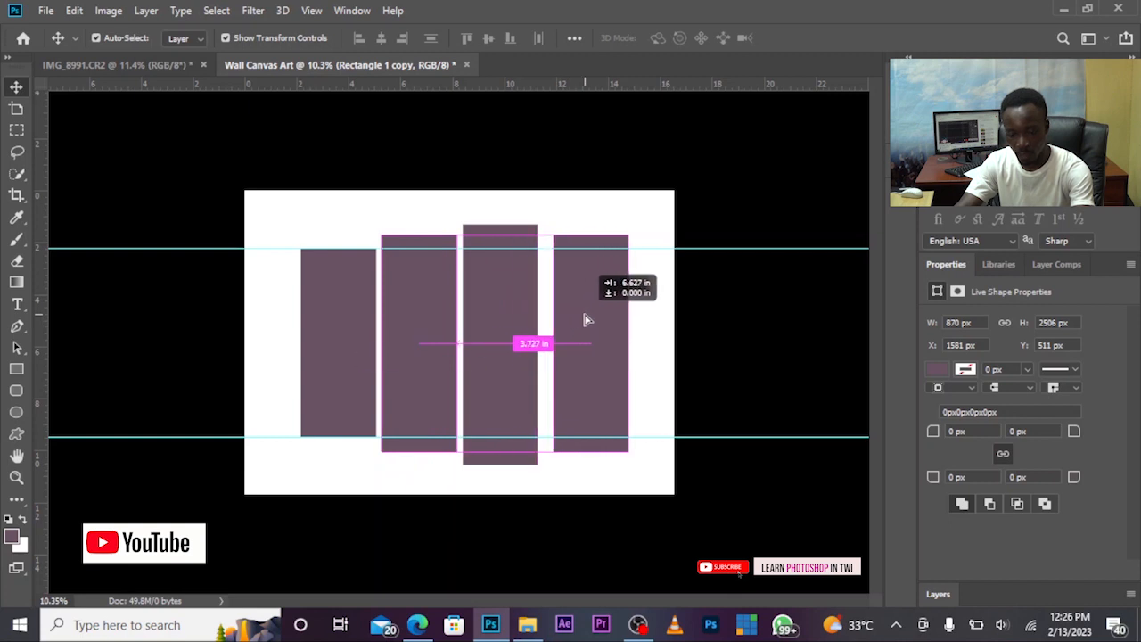
left_click_drag(584, 319, 578, 318)
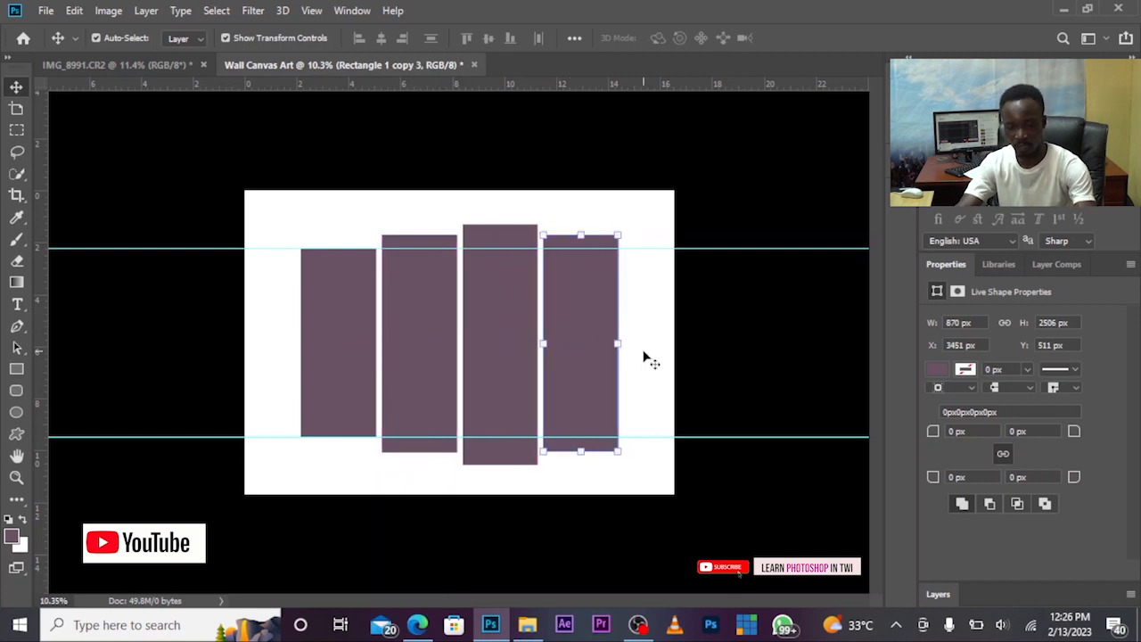
left_click(492, 336)
left_click_drag(500, 225, 500, 213)
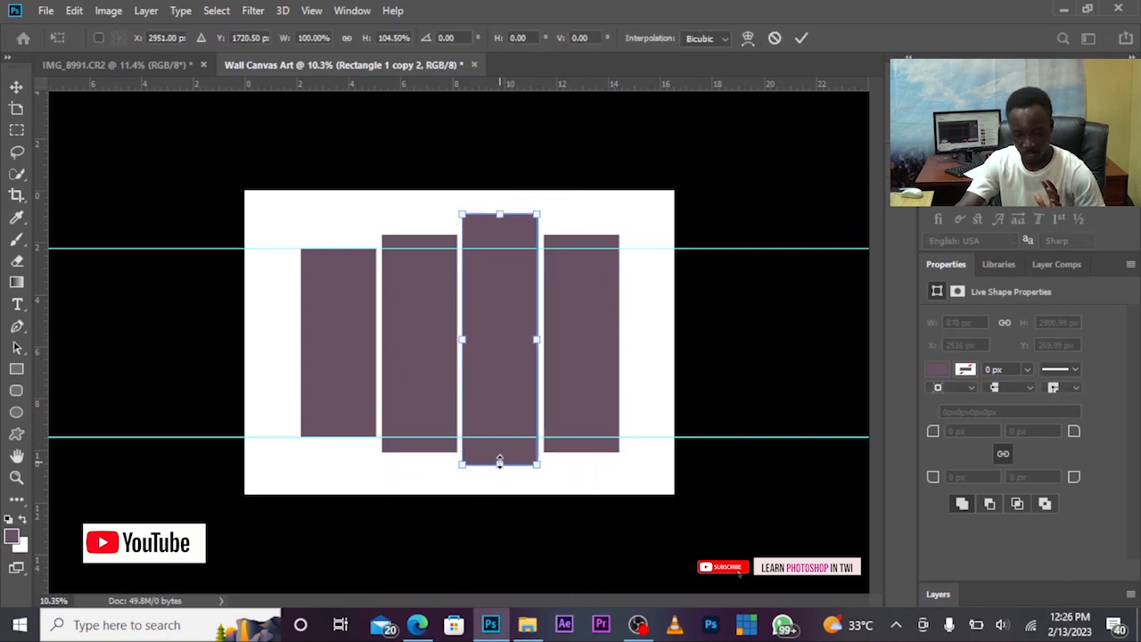
left_click_drag(499, 461, 499, 477)
left_click_drag(498, 215, 500, 206)
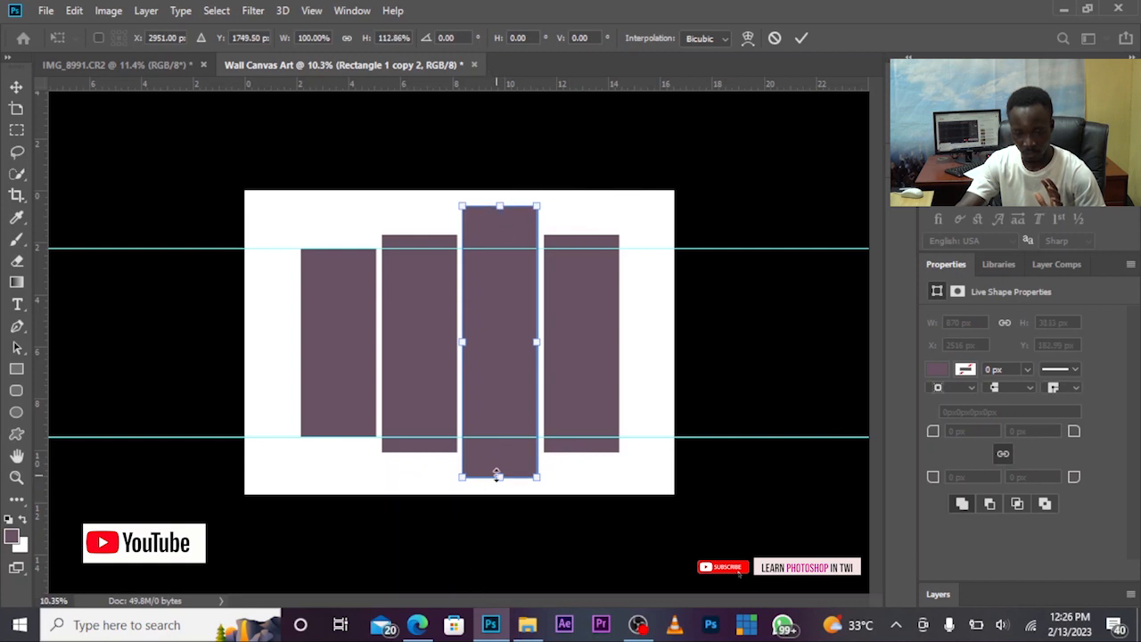
left_click_drag(499, 477, 499, 481)
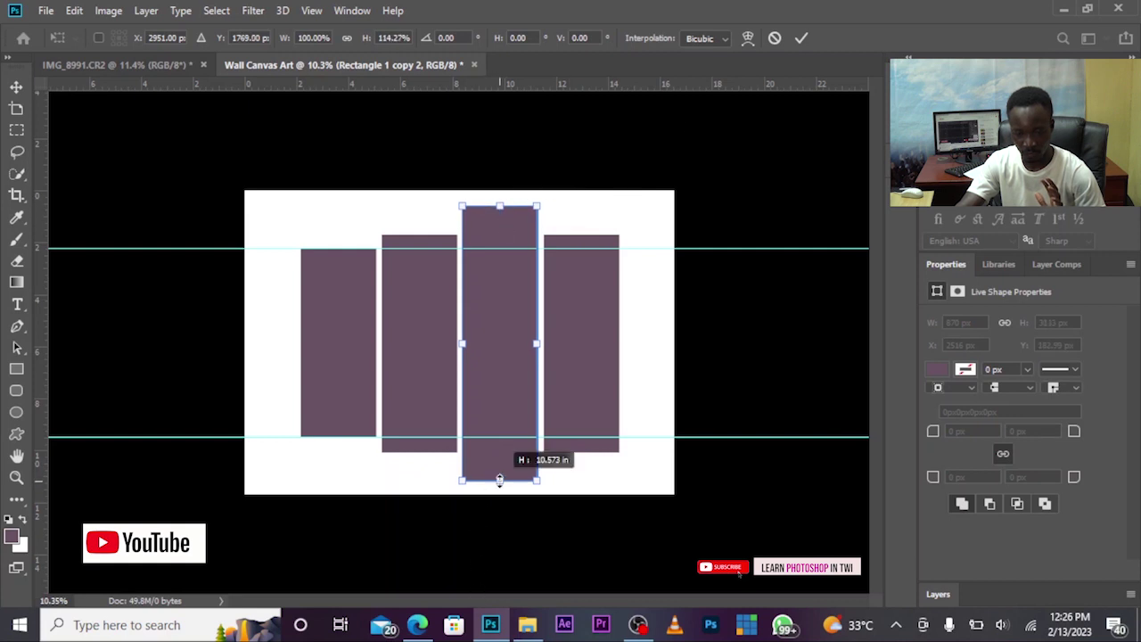
left_click(797, 38)
Shift the four panels left and copy the leftmost panel to the row's right end
left_click(579, 388)
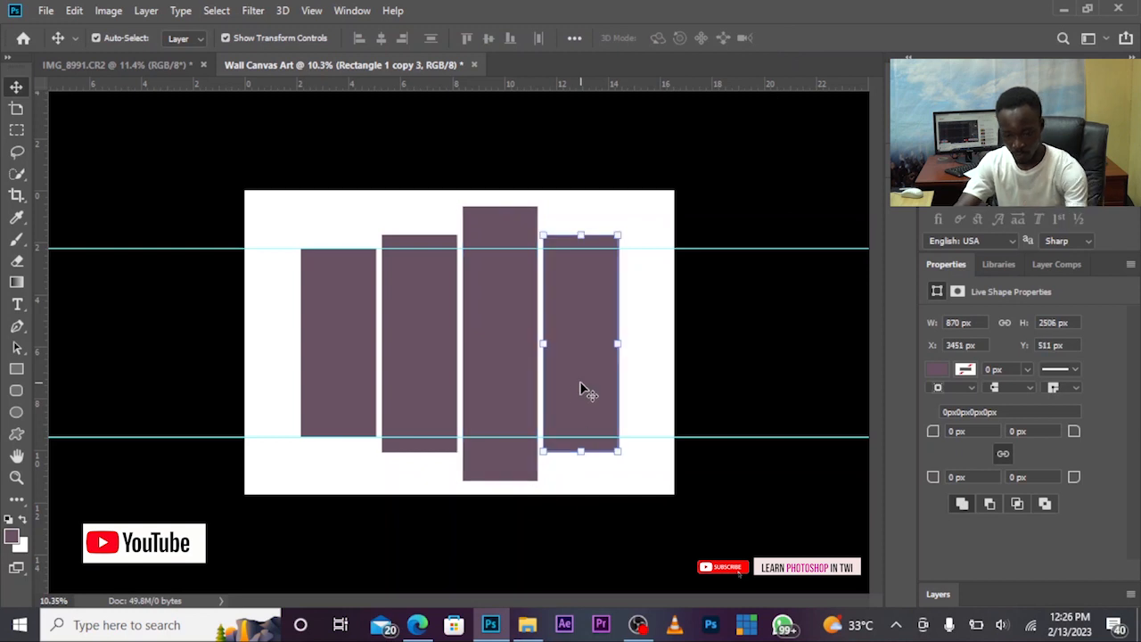
left_click(726, 368)
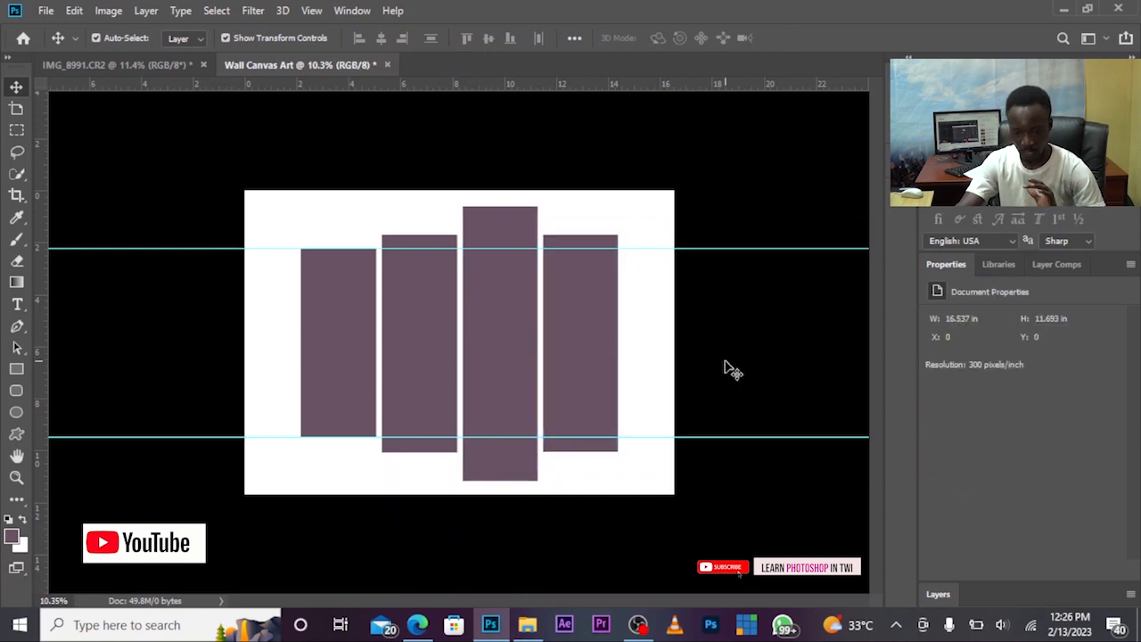
mouse_move(648, 304)
left_mouse_down()
mouse_move(496, 393)
mouse_move(331, 387)
left_mouse_up()
left_click_drag(496, 362, 464, 358)
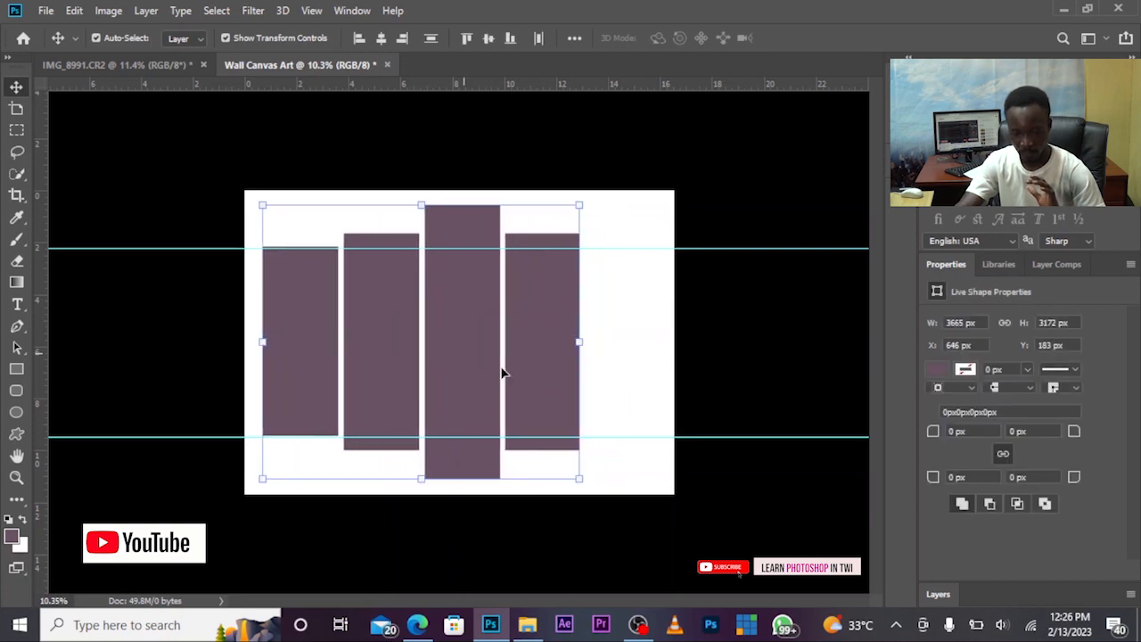
left_click(756, 358)
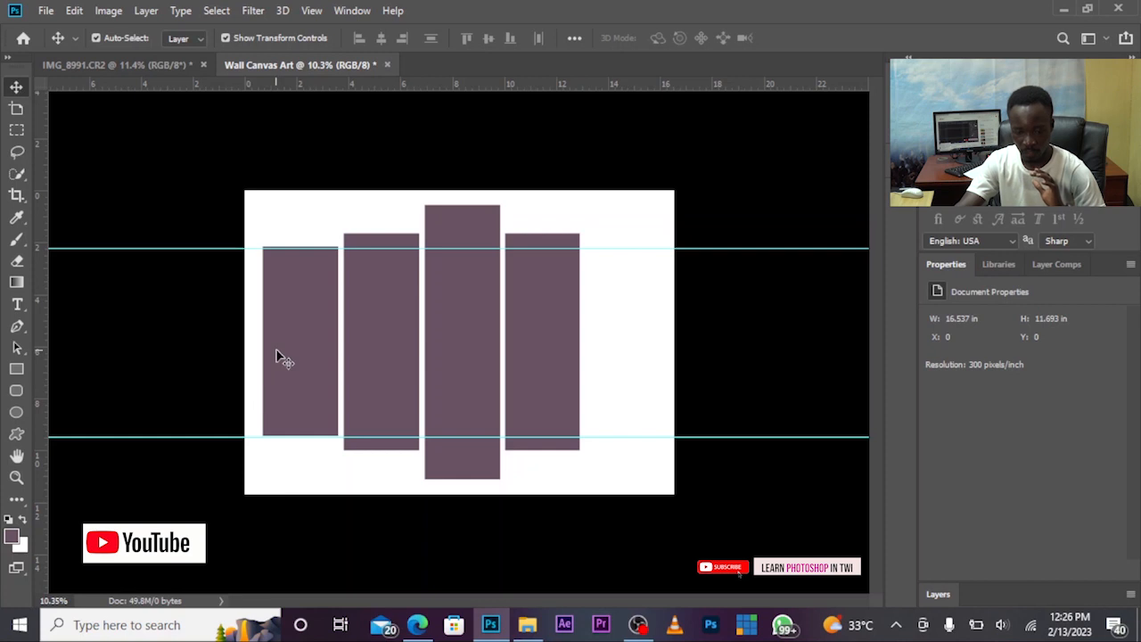
left_click(300, 352)
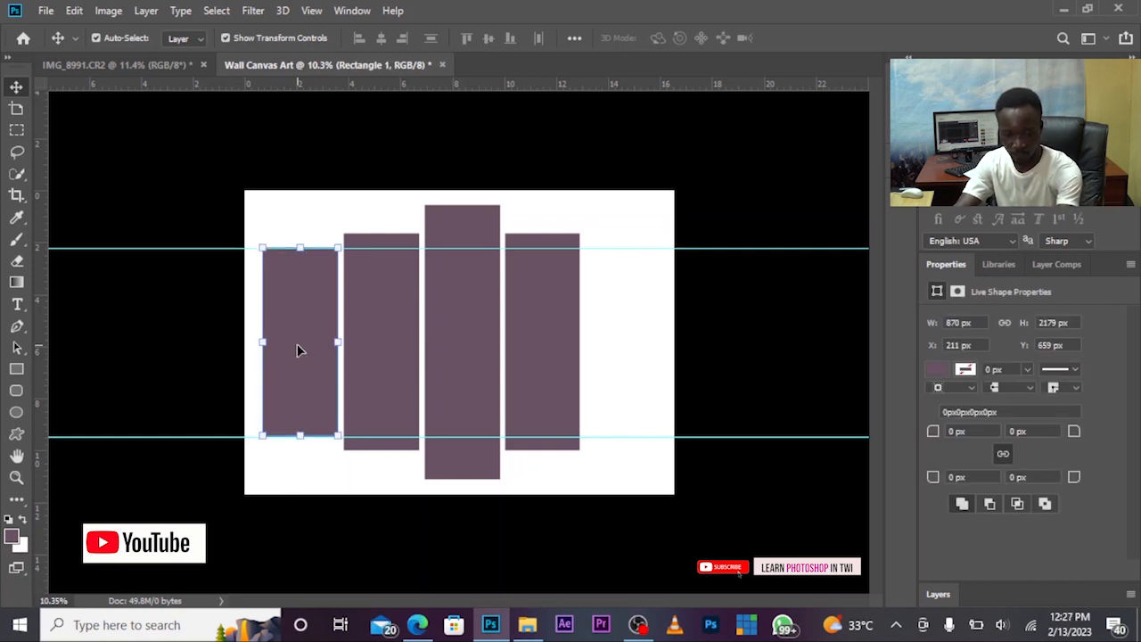
mouse_move(298, 350)
left_mouse_down()
mouse_move(666, 355)
mouse_move(627, 349)
left_mouse_up()
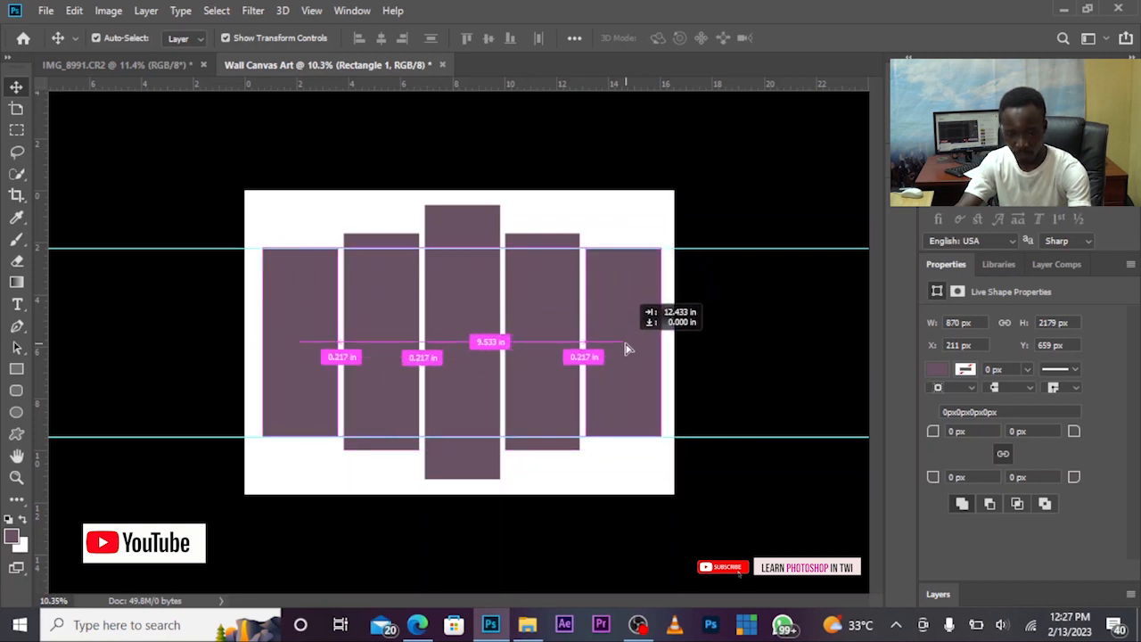
left_click_drag(626, 350, 627, 350)
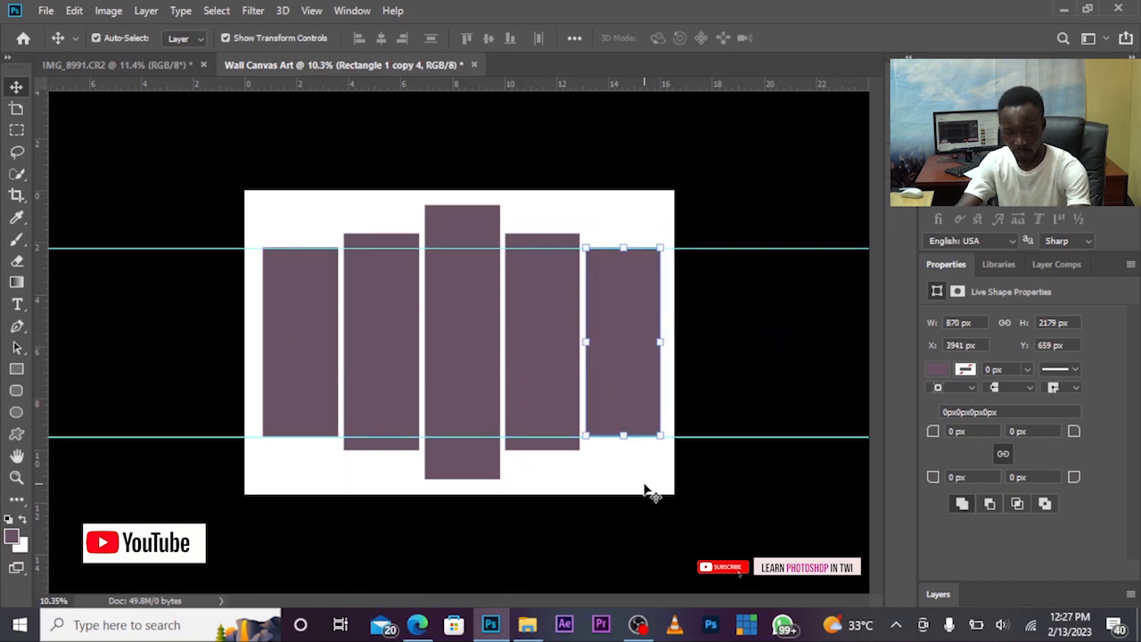
Select all five panels and nudge them sideways to centre the row on the page
mouse_move(647, 489)
left_mouse_down()
mouse_move(459, 365)
mouse_move(303, 312)
left_mouse_up()
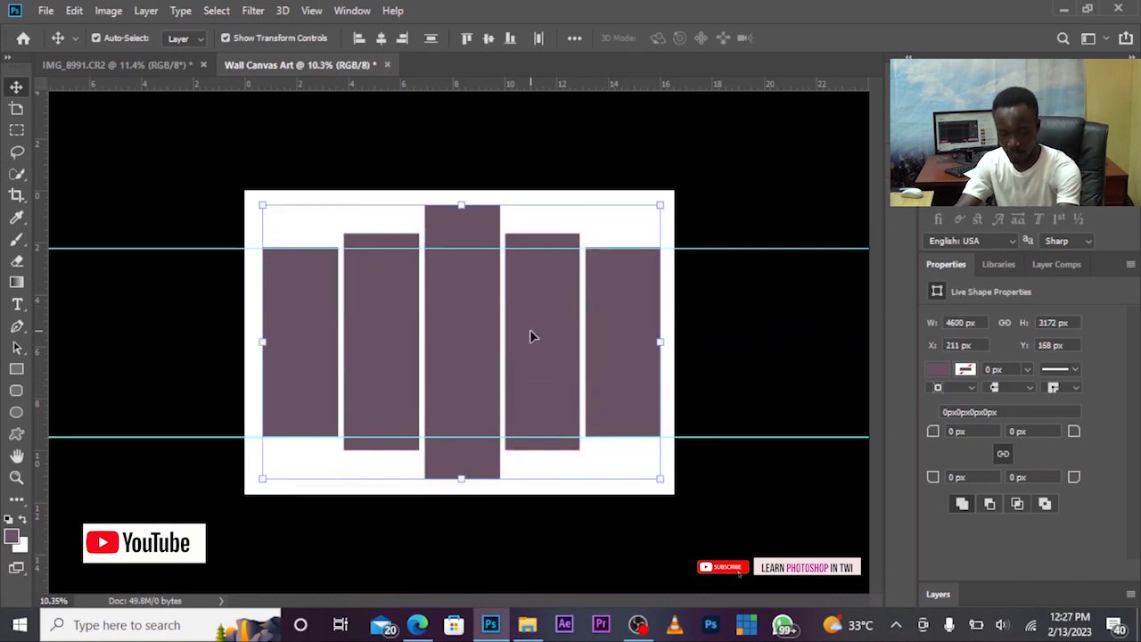
key("shift+Left")
key("shift+Left")
key("shift+Left")
key("shift+Left")
key("shift+Left")
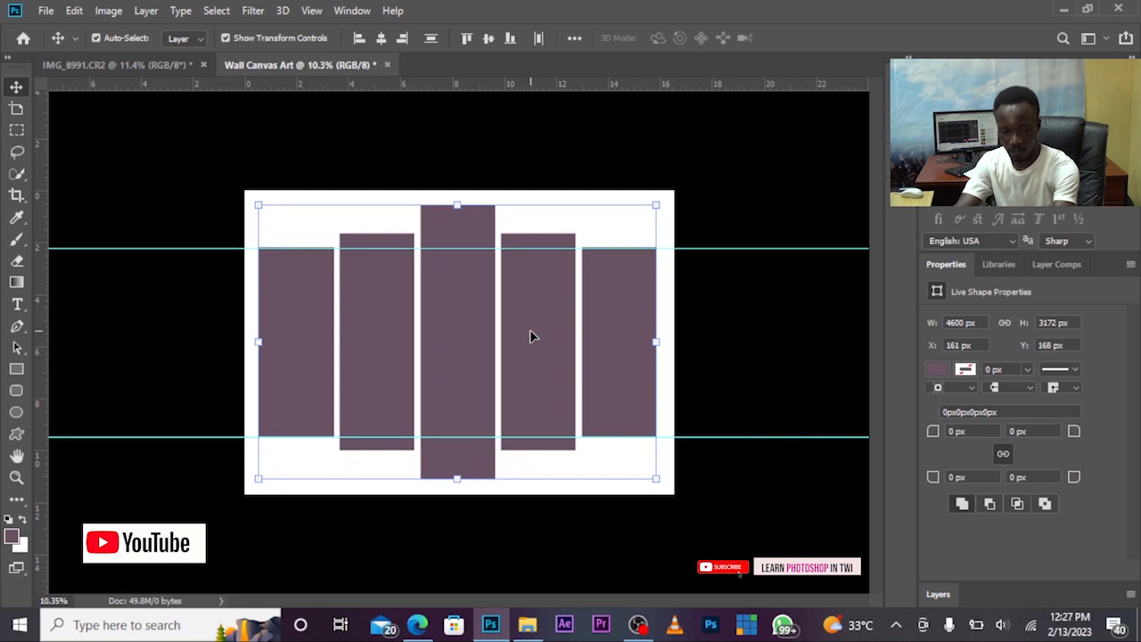
key("shift+Right")
Select the chess photo in Downloads and drag it onto the Photoshop taskbar icon
left_click(810, 390)
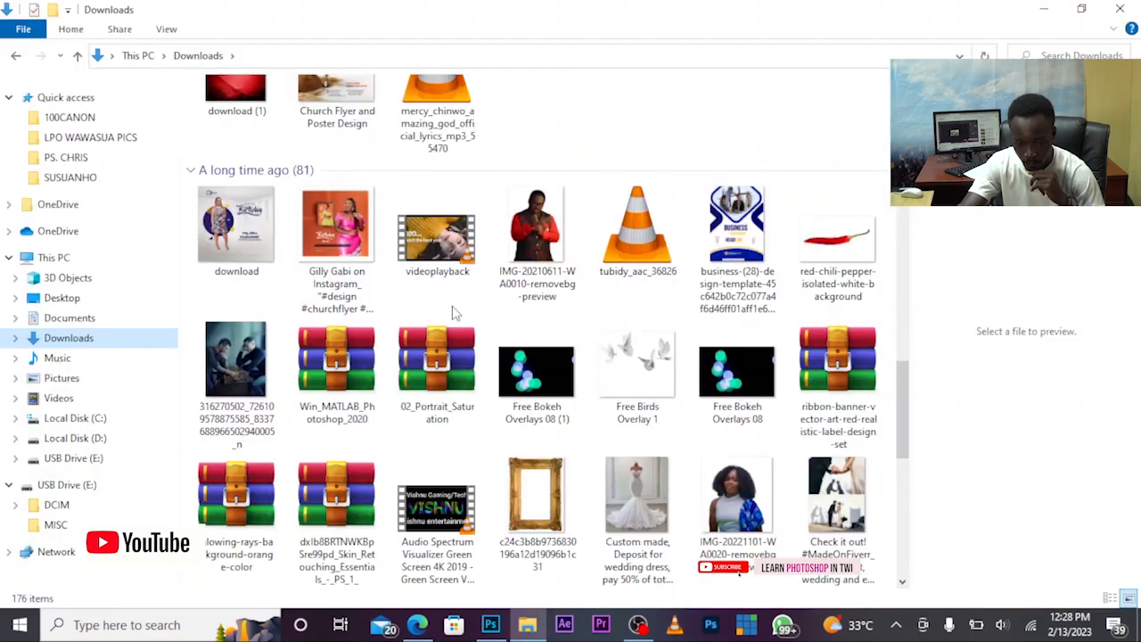
left_click(233, 354)
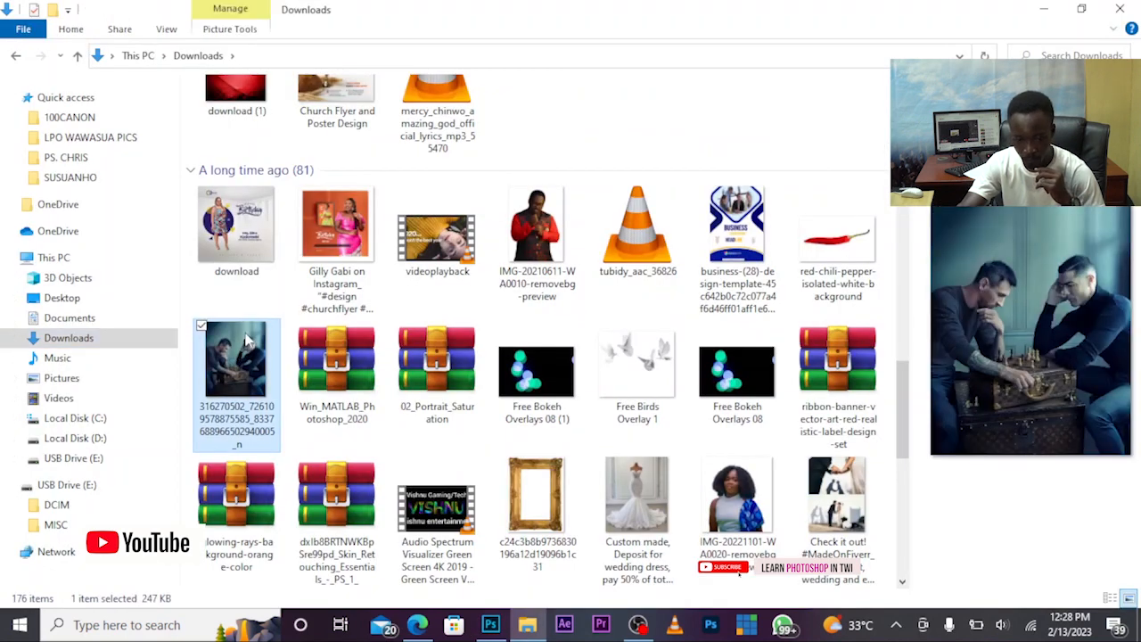
left_click_drag(249, 339, 443, 612)
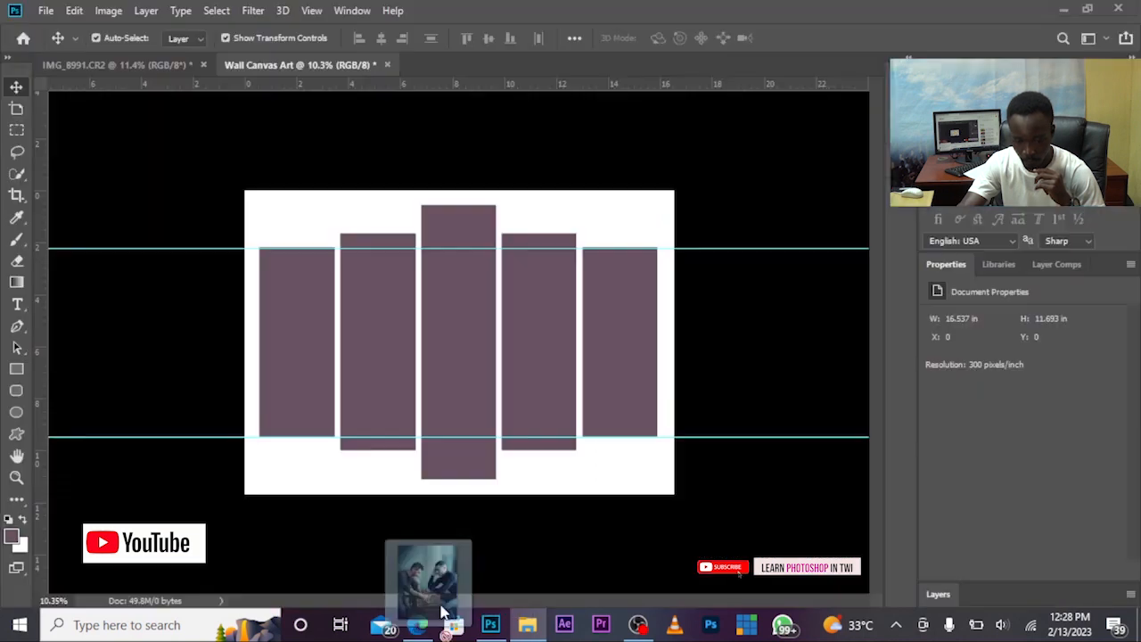
Drop the chess photo onto the page and scale it up to span the full page width
left_click_drag(443, 612, 458, 304)
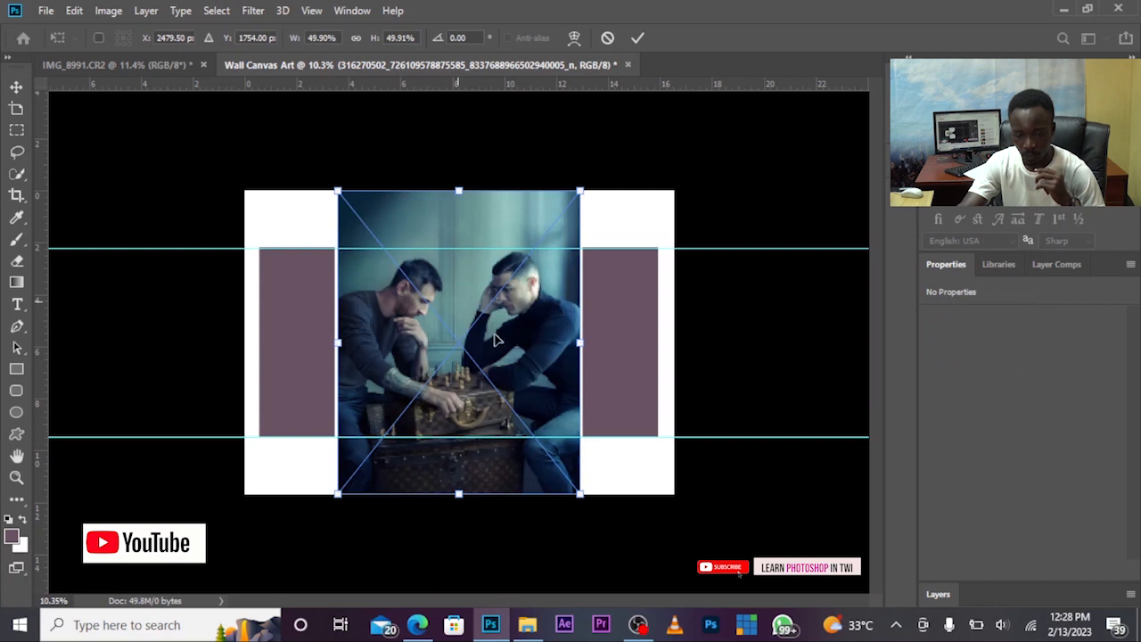
left_click(641, 38)
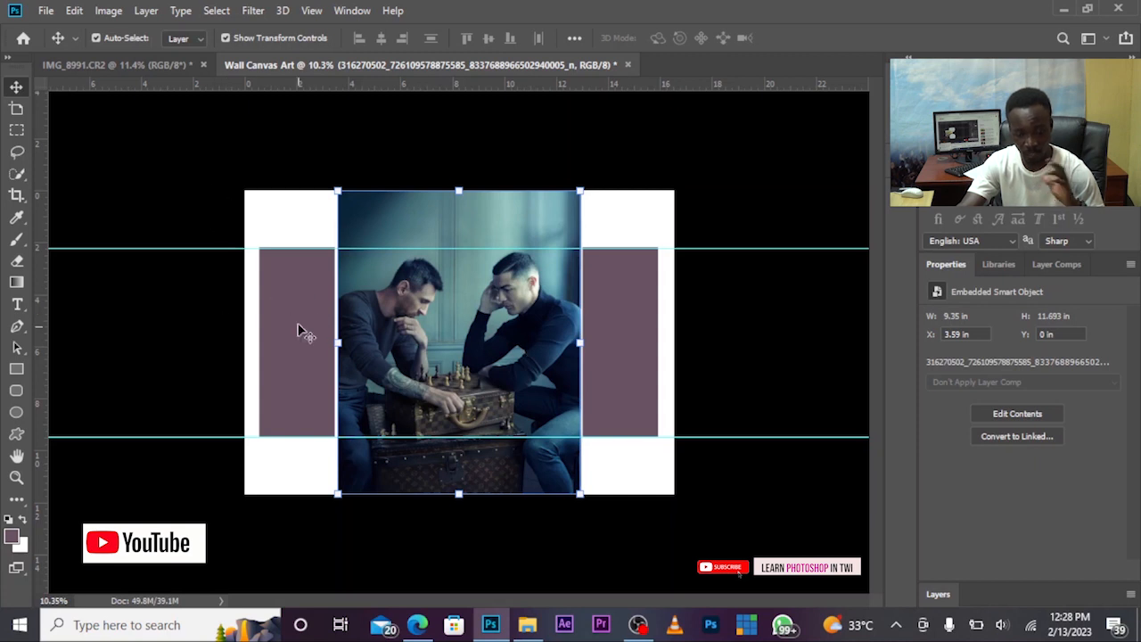
left_click_drag(580, 342, 657, 342)
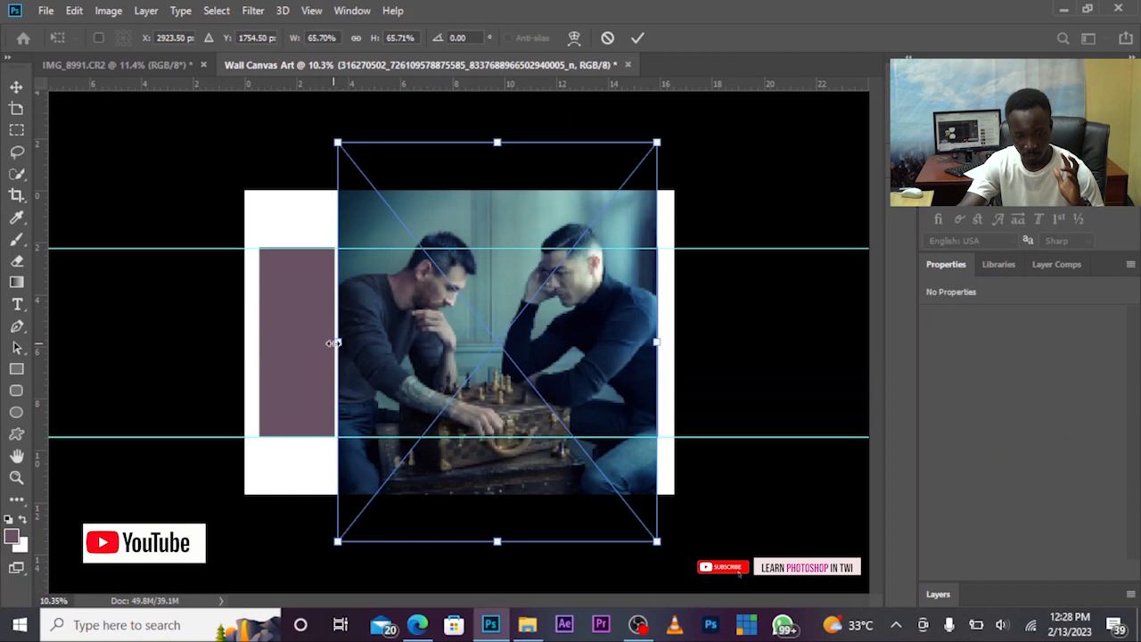
left_click_drag(337, 341, 248, 331)
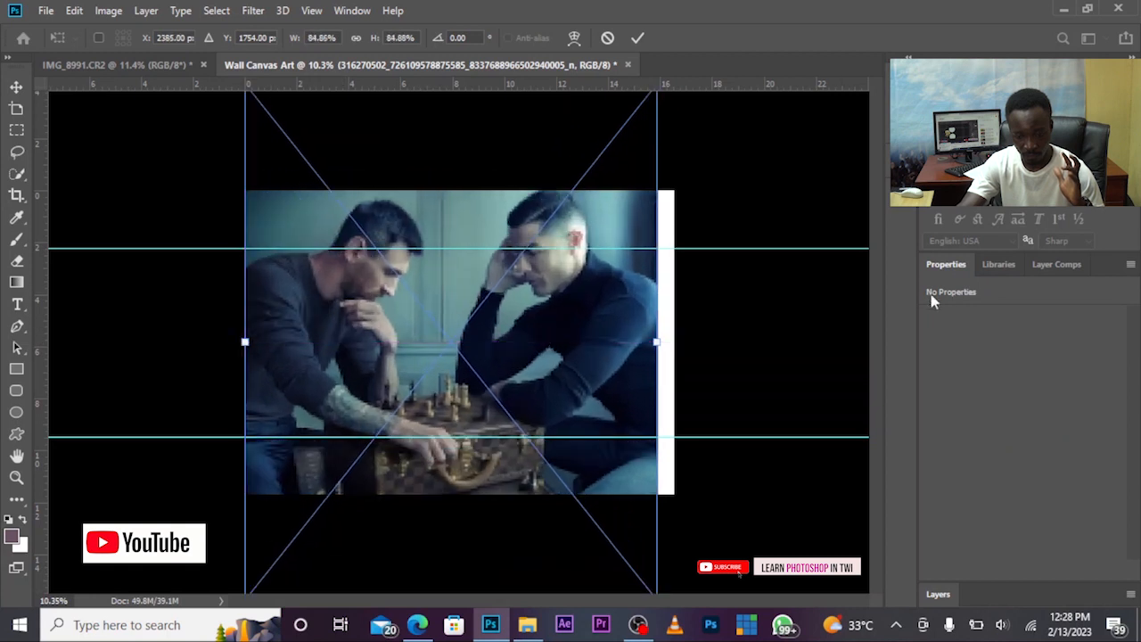
left_click_drag(657, 341, 674, 342)
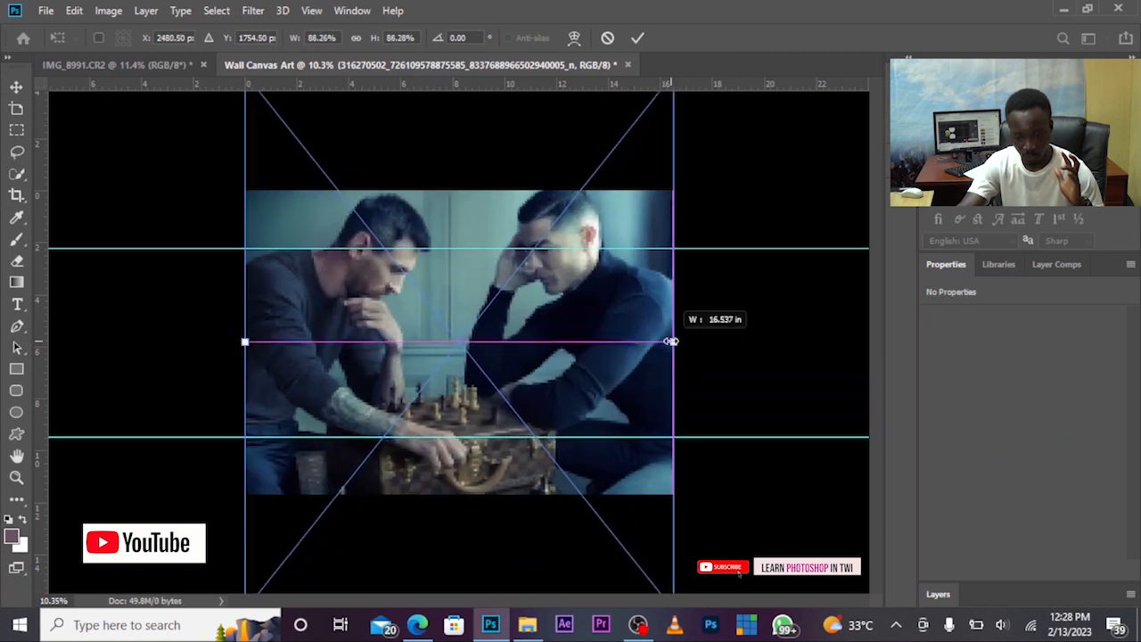
left_click(643, 38)
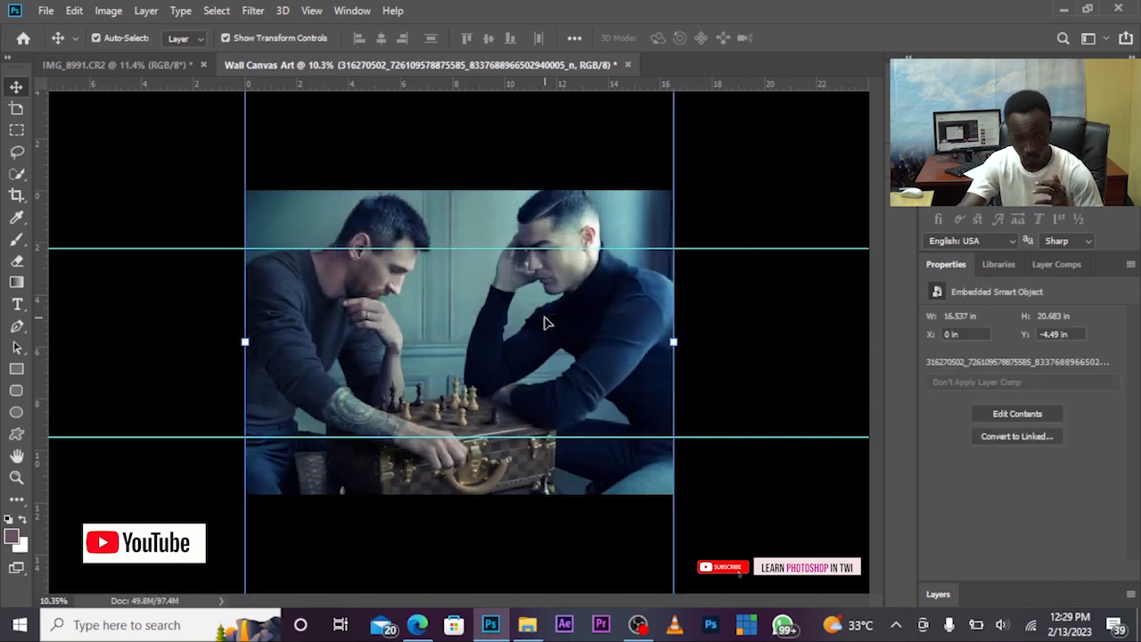
Nudge the photo down slightly, deselect it and expand the Layers panel list
key("shift+Down")
key("shift+Down")
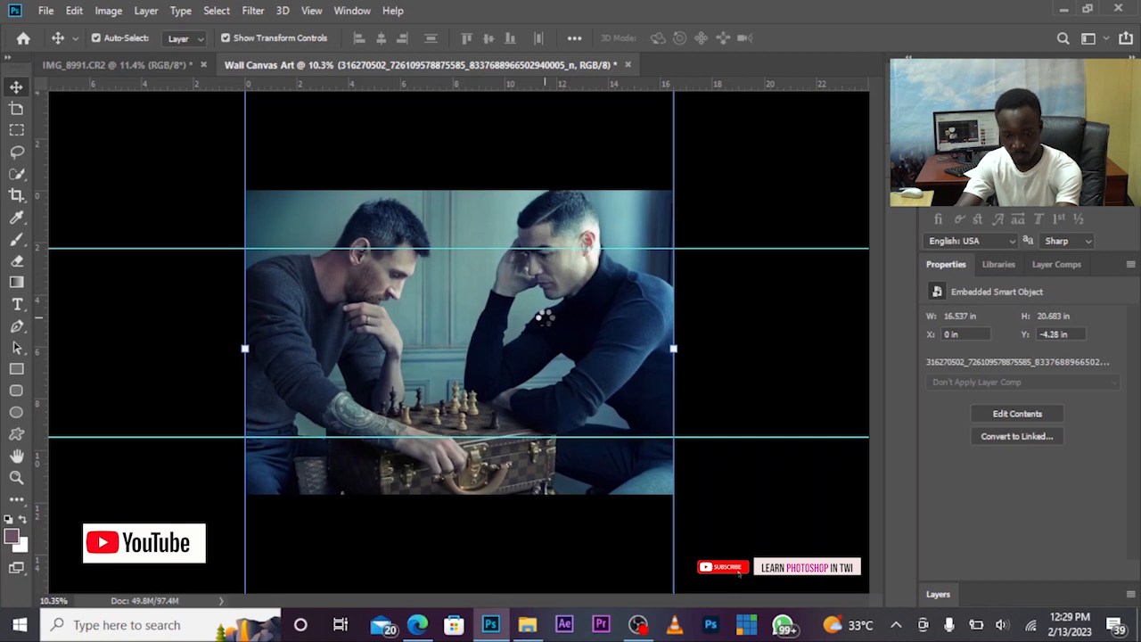
key("shift+Down")
key("shift+Down")
key("shift+Down")
key("shift+Down")
key("shift+Down")
key("shift+Down")
key("shift+Down")
key("shift+Down")
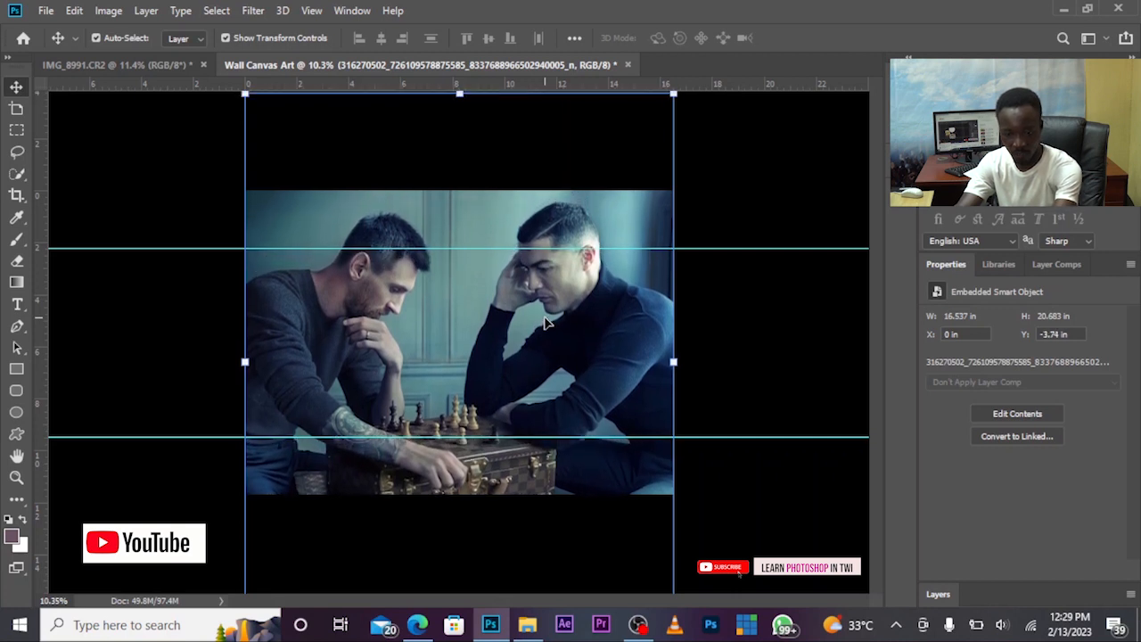
key("shift+Down")
key("shift+Down")
key("shift+Down")
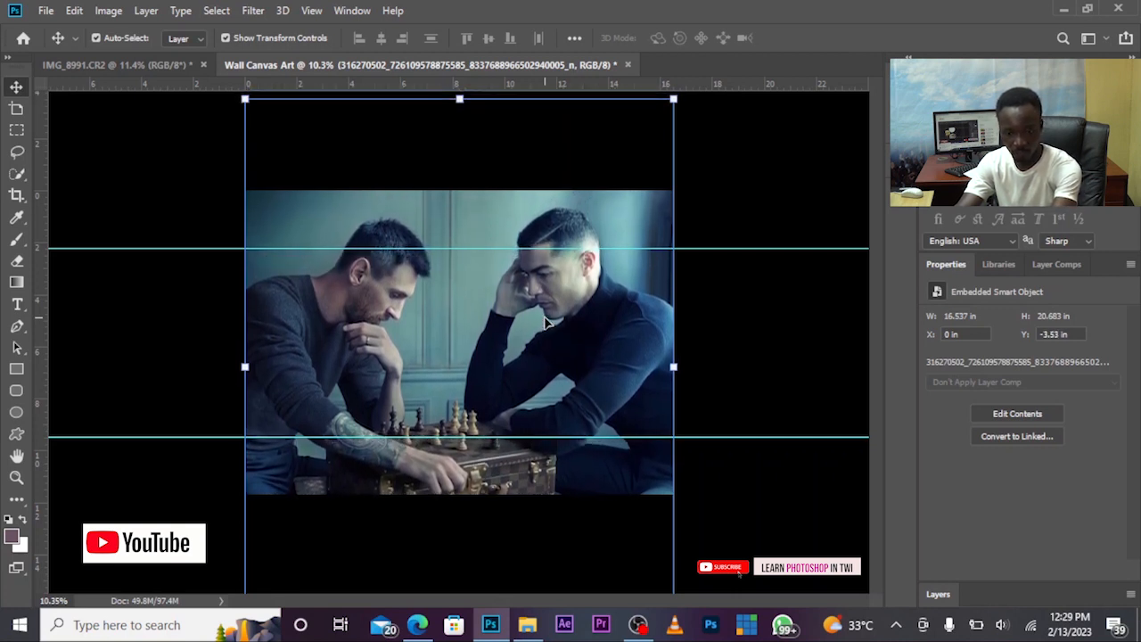
key("Return")
left_click(939, 593)
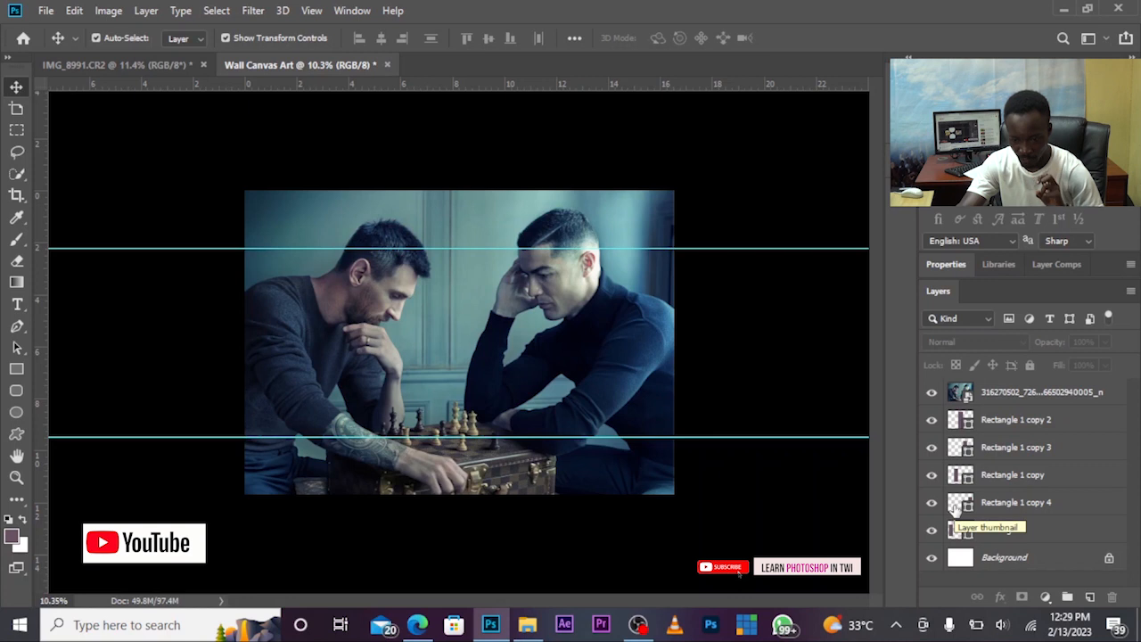
Select Rectangle 1 and its four copies, group them as Group 1, and open the photo layer's menu
left_click(1019, 423)
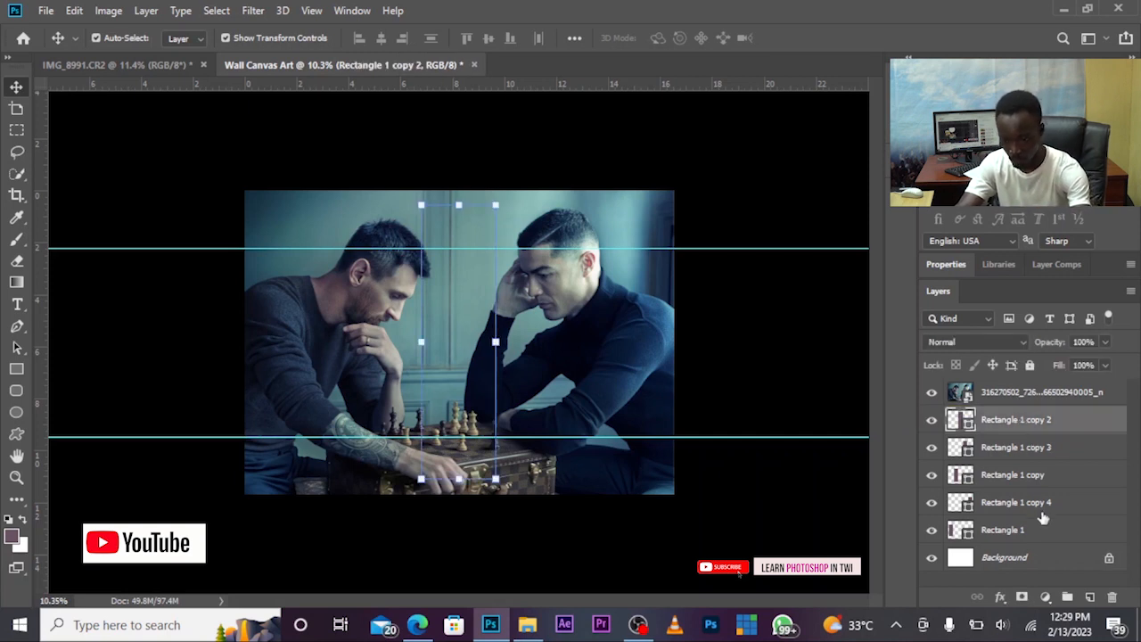
left_click(1023, 450, "shift")
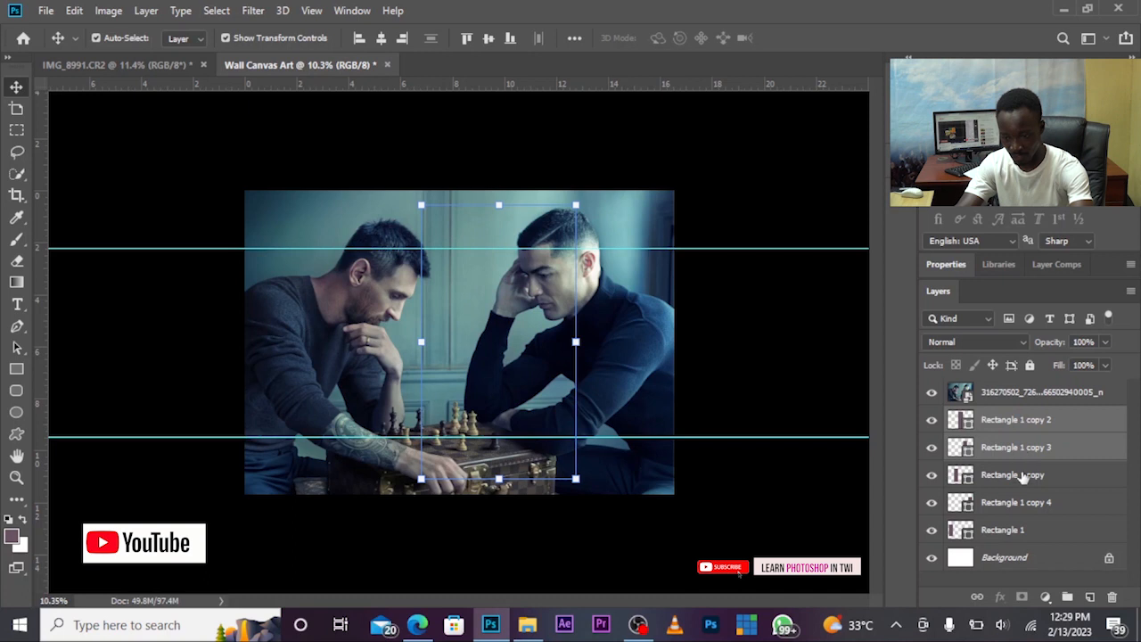
left_click(1021, 476, "shift")
left_click(1013, 508, "shift")
left_click(1009, 532, "shift")
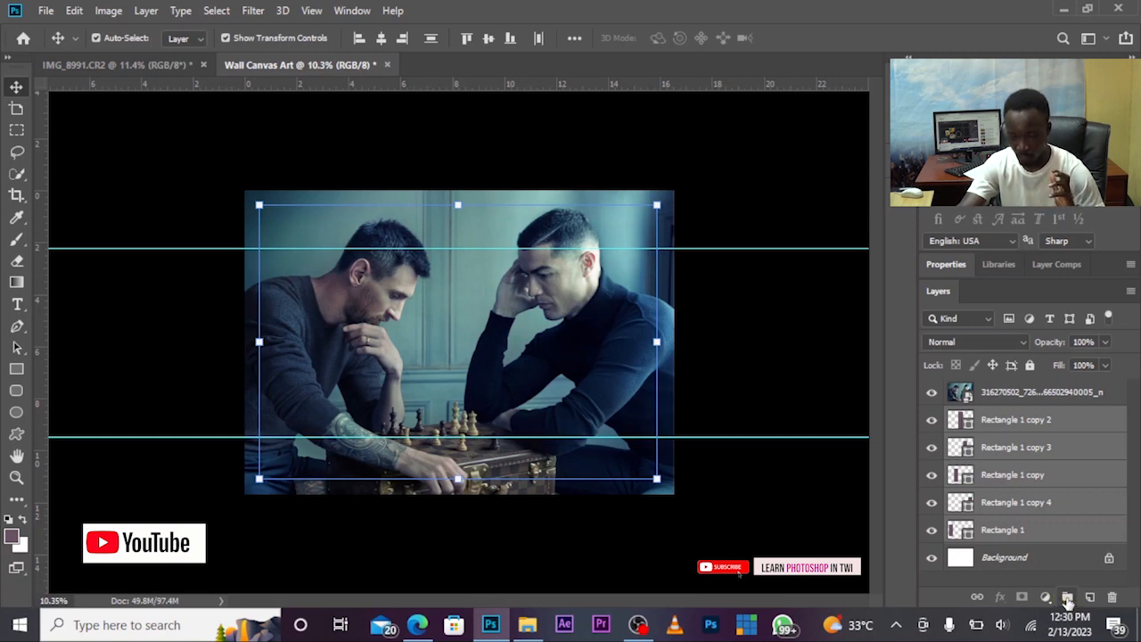
left_click(1068, 598)
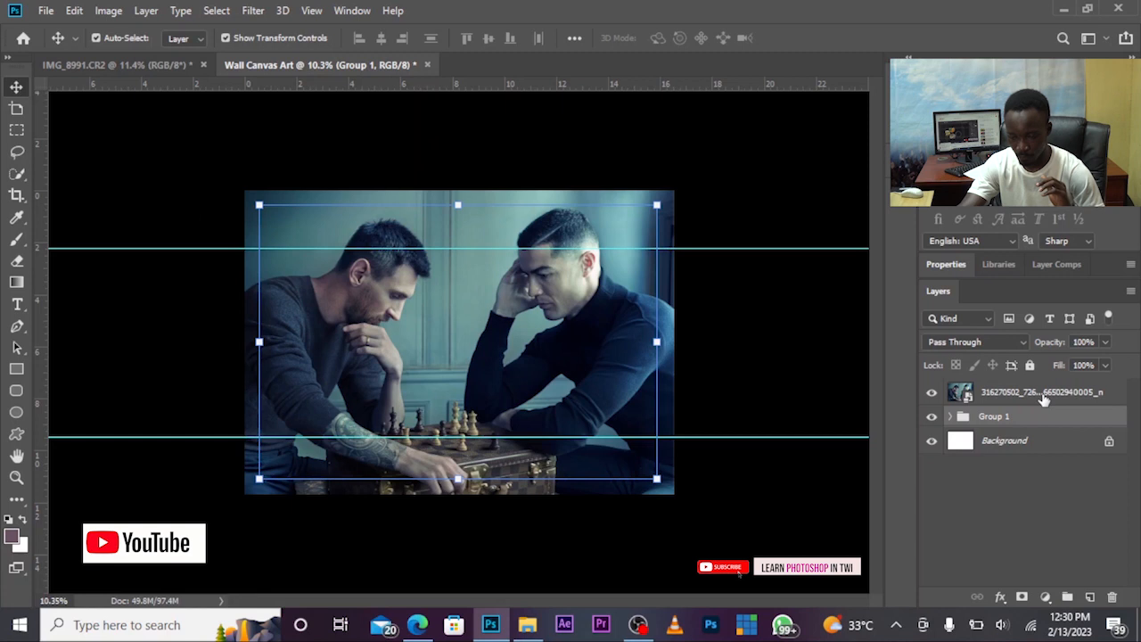
right_click(1044, 398)
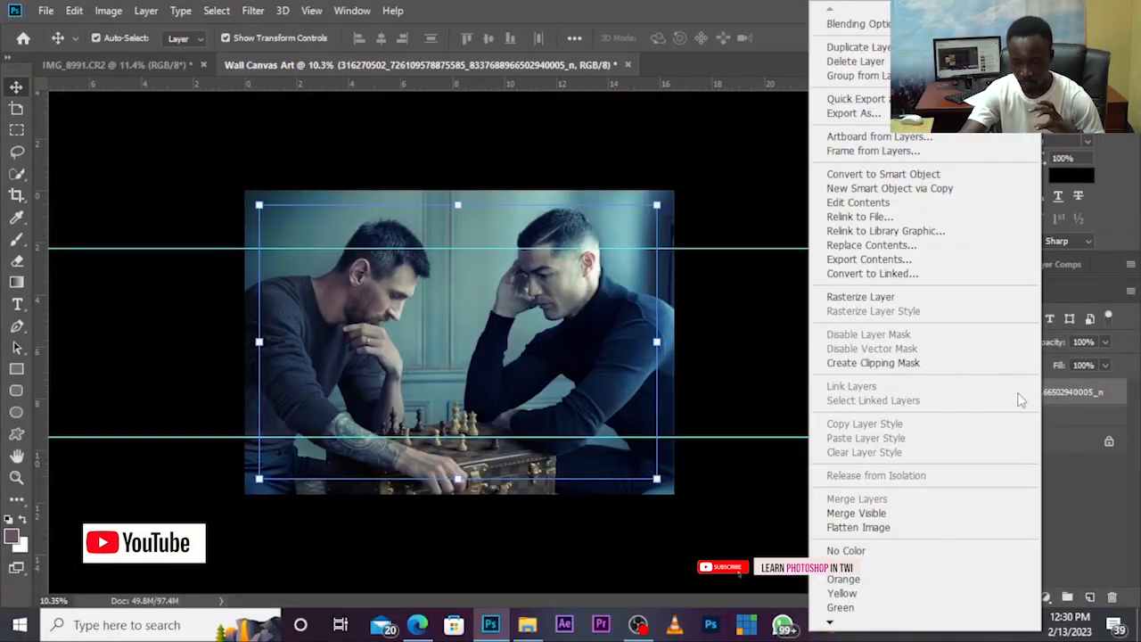
Create a clipping mask so the chess photo shows only inside the five panels
right_click(1044, 398)
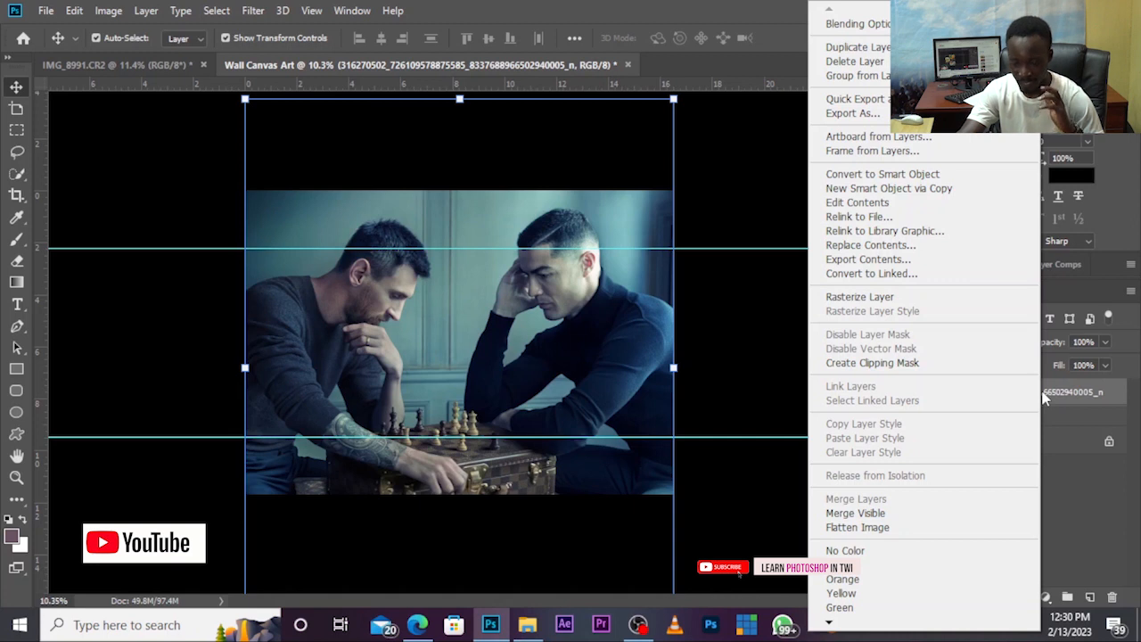
left_click(874, 363)
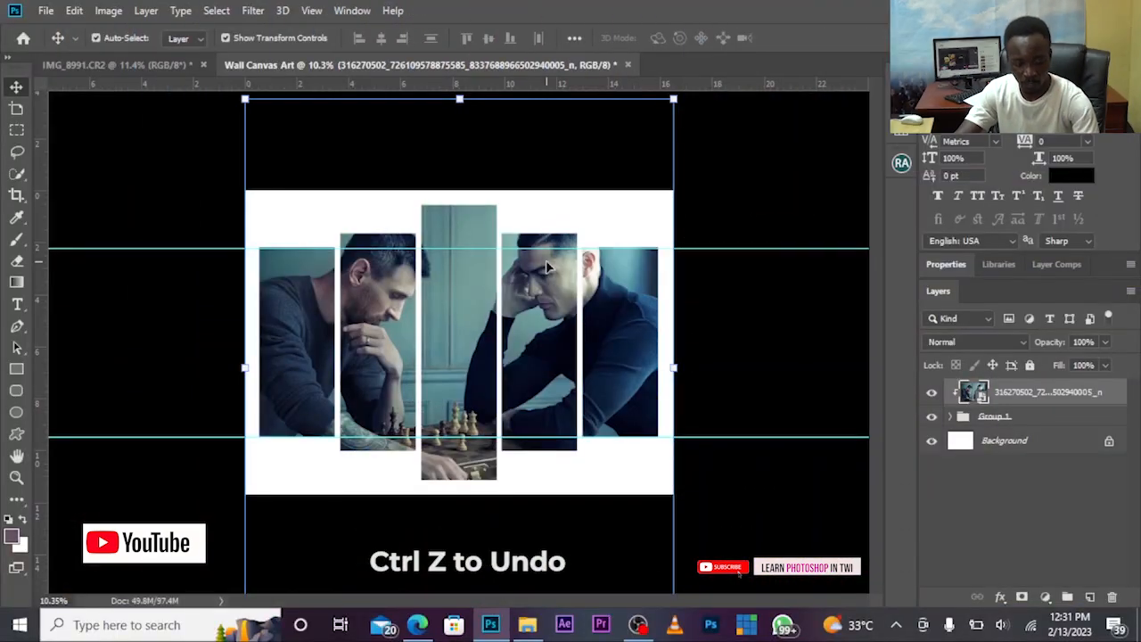
Release the clipping mask to show the full photo, then clip it into Group 1 again
key("ctrl+alt+g")
key("ctrl+z")
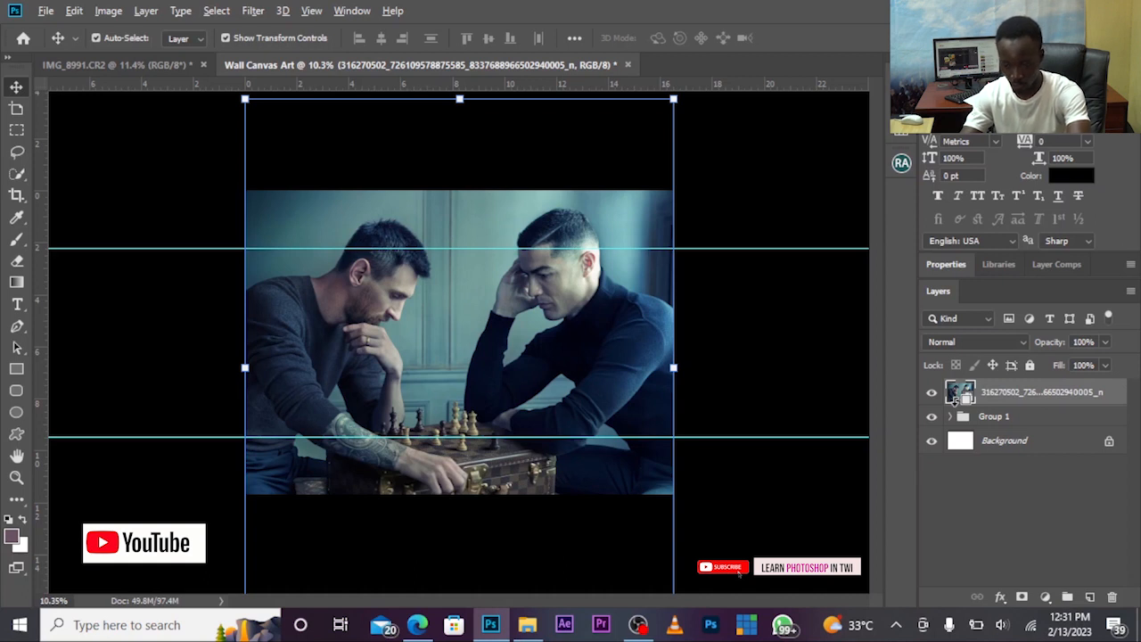
left_click(955, 402, "alt")
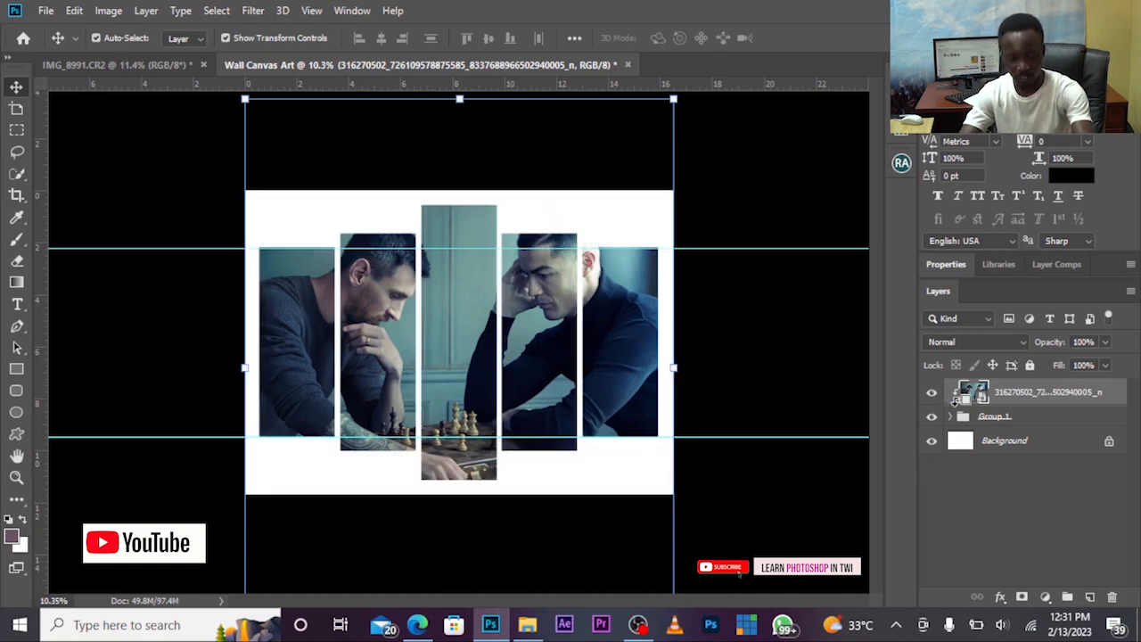